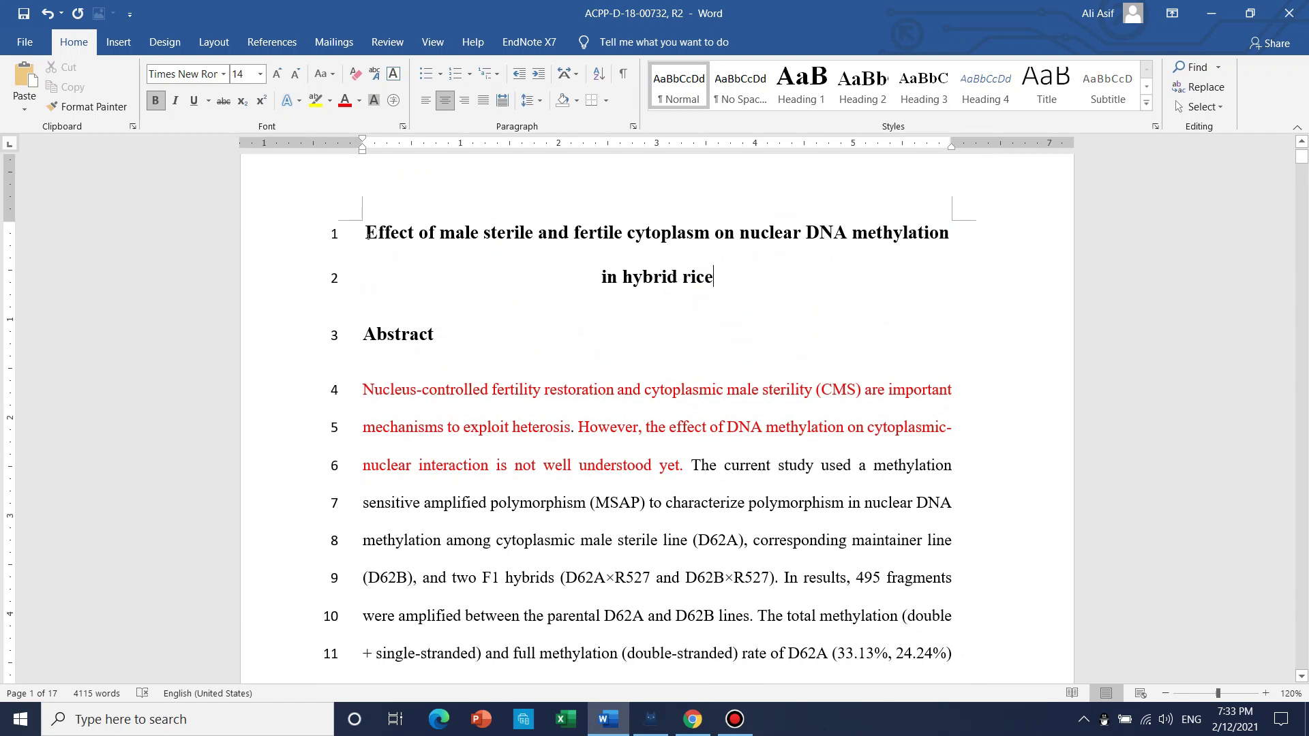
Scroll through the manuscript, selecting the two-line title and parts of the abstract
scroll(751, 310, "down", 6)
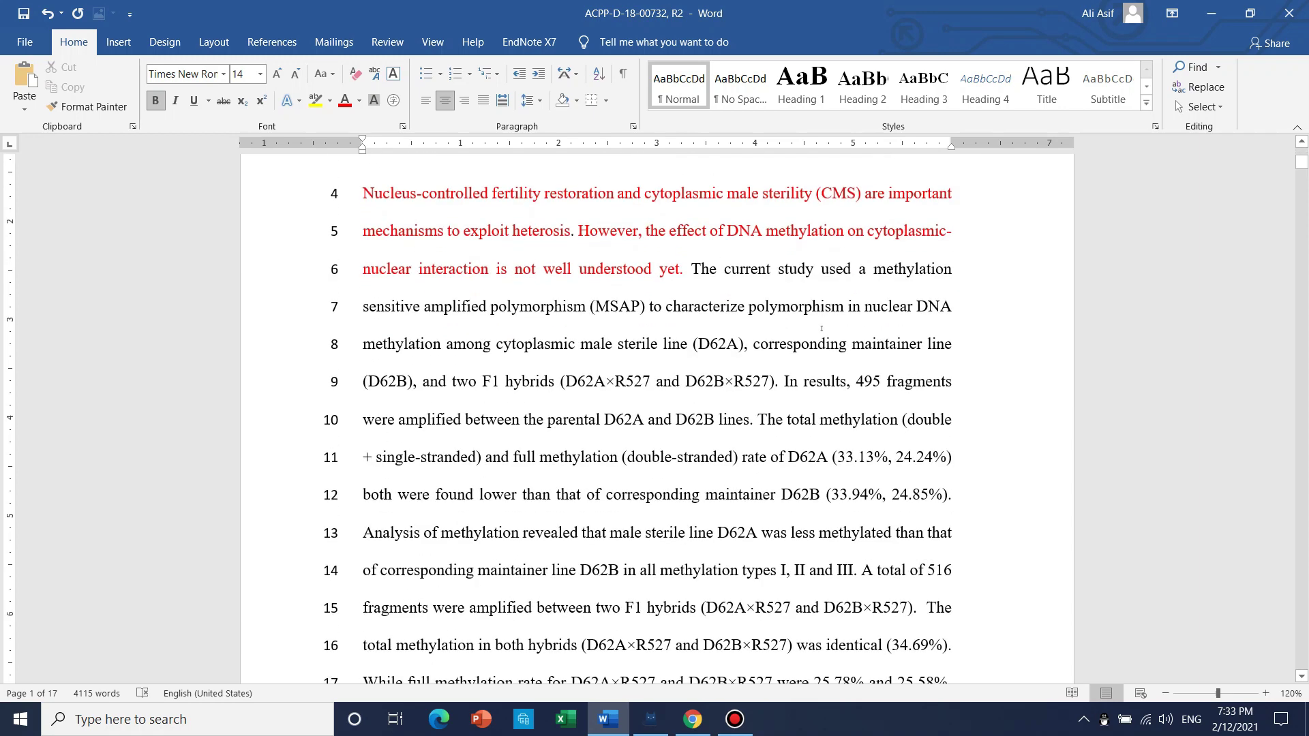
scroll(822, 329, "down", 4)
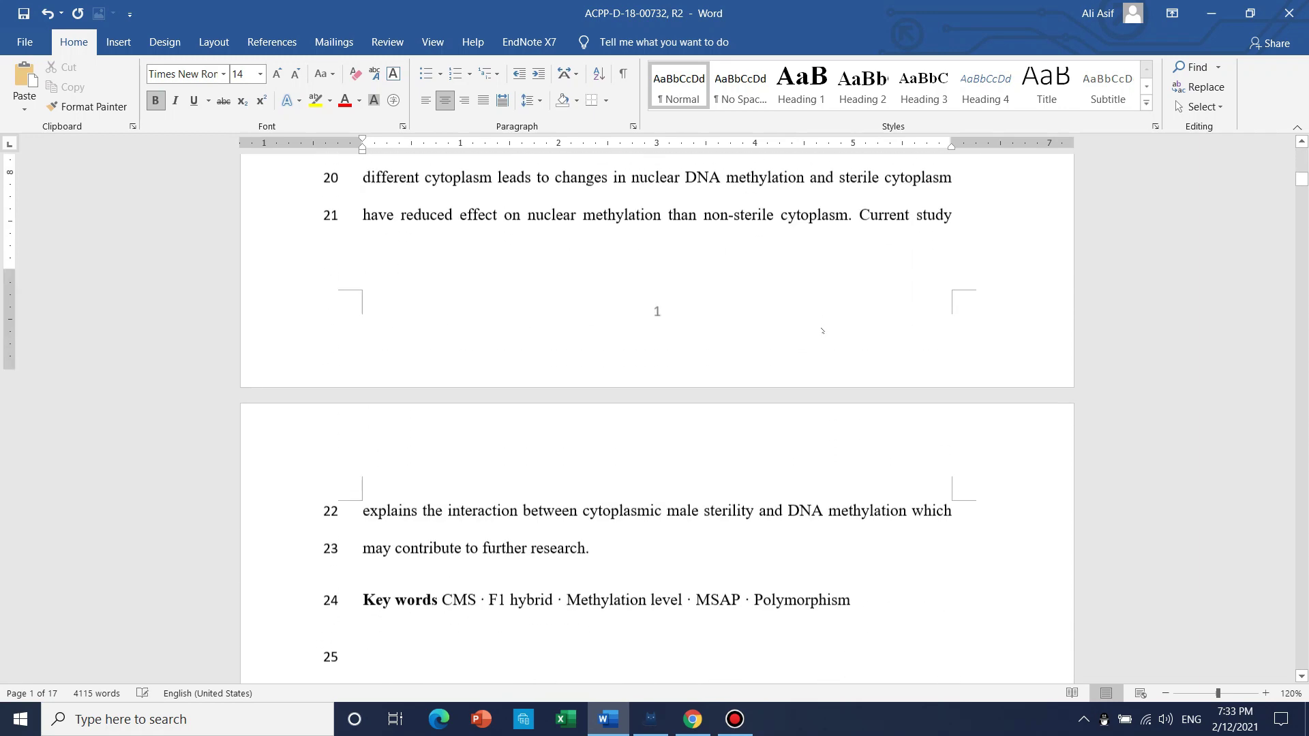
scroll(591, 349, "up", 3)
scroll(591, 349, "up", 6)
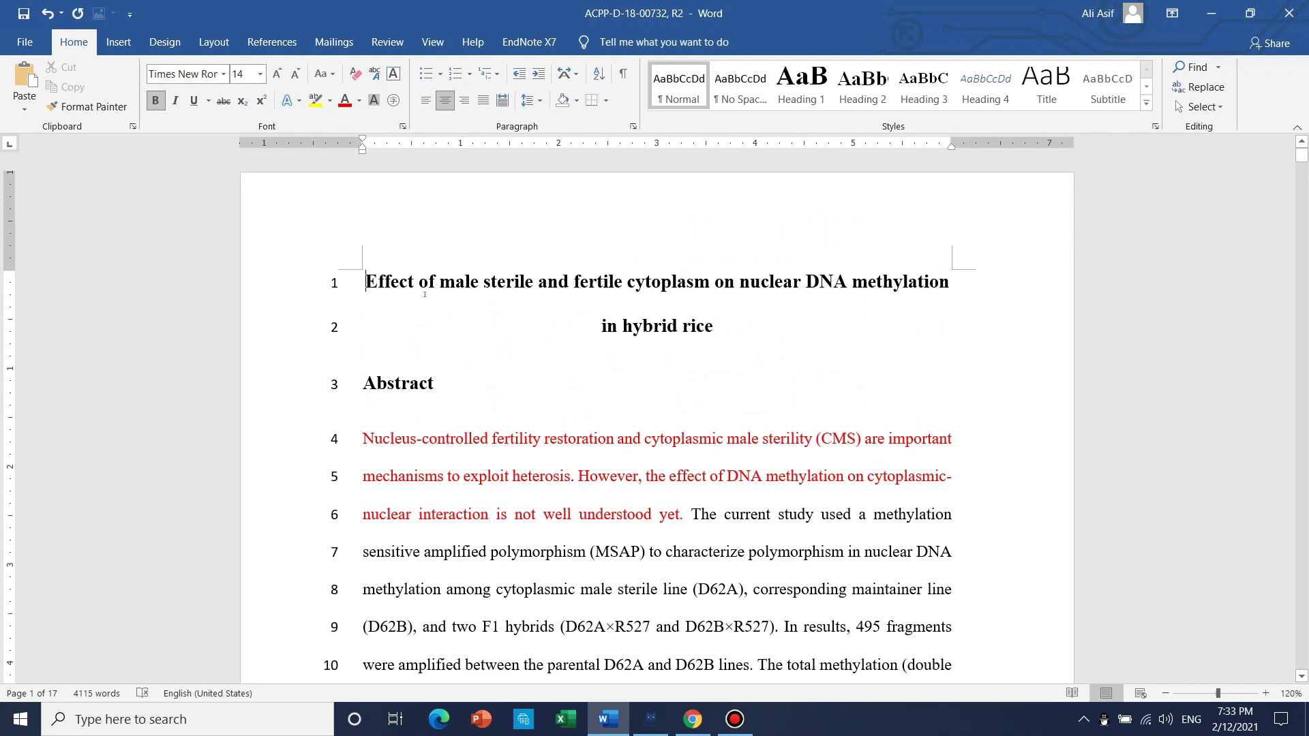
left_click_drag(367, 283, 726, 333)
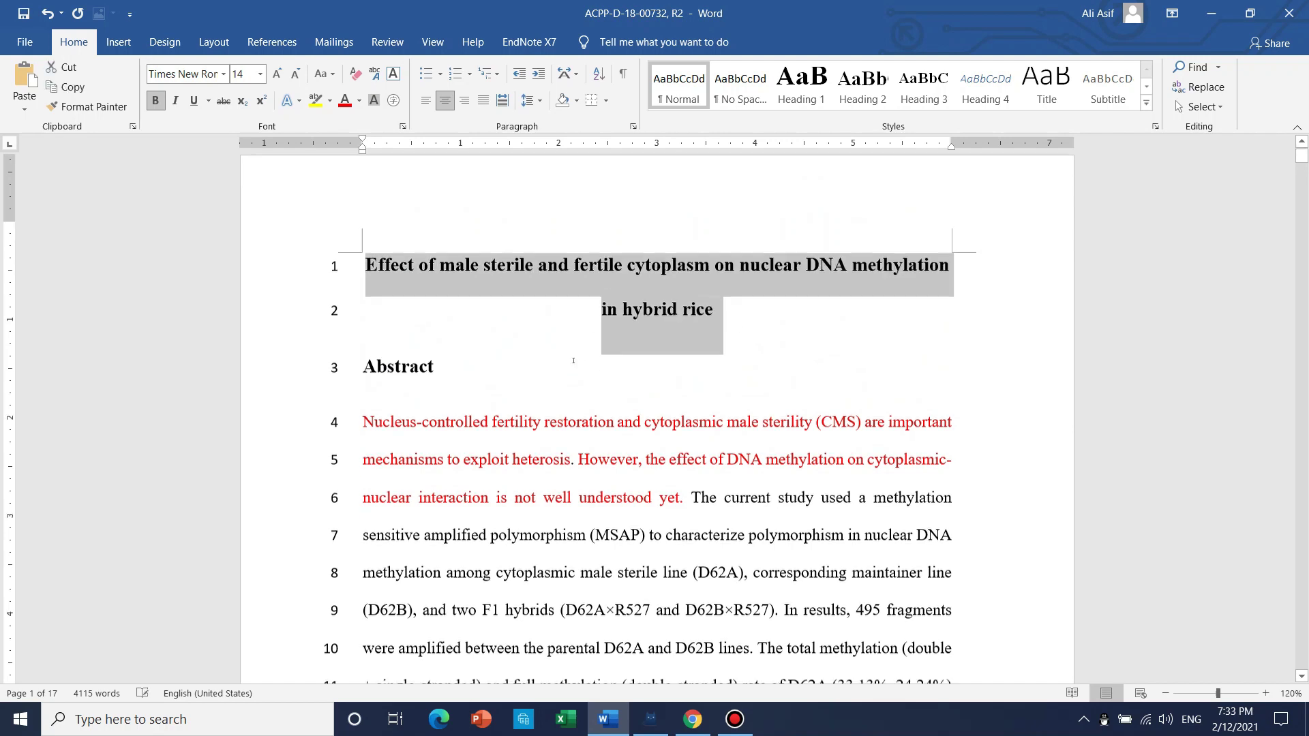
scroll(746, 337, "down", 3)
scroll(545, 307, "up", 2)
left_click_drag(447, 285, 490, 355)
scroll(477, 341, "down", 2)
left_click_drag(461, 423, 612, 480)
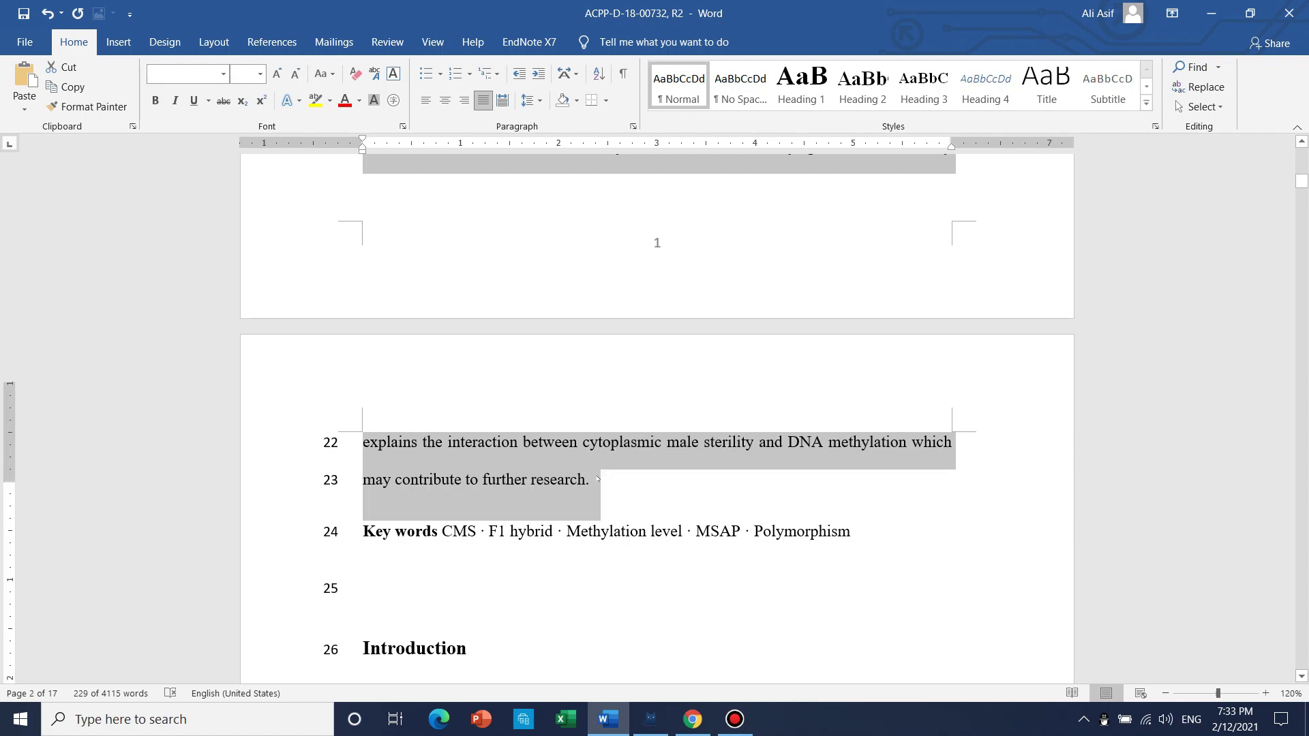
Clear the abstract selection and switch to the Jane estimator page in Chrome
scroll(599, 479, "up", 1)
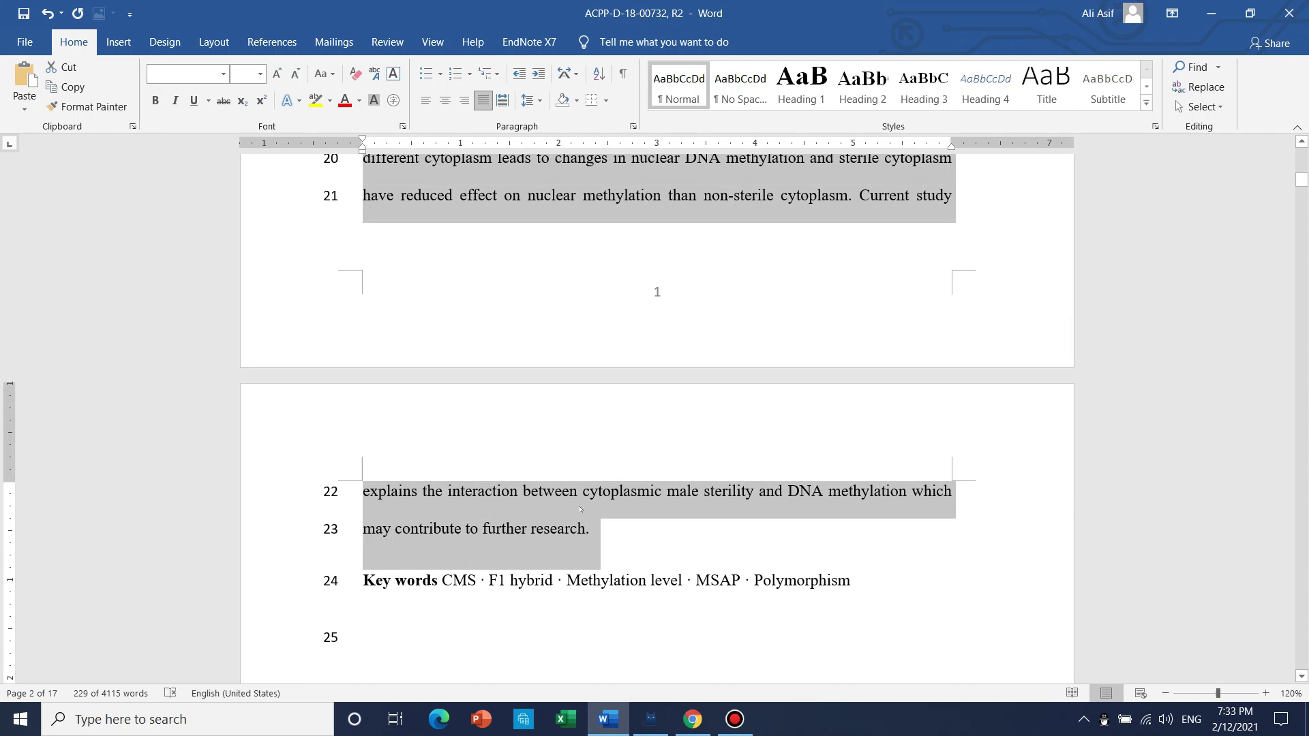
scroll(580, 510, "down", 2)
scroll(485, 543, "up", 2)
scroll(448, 580, "up", 15)
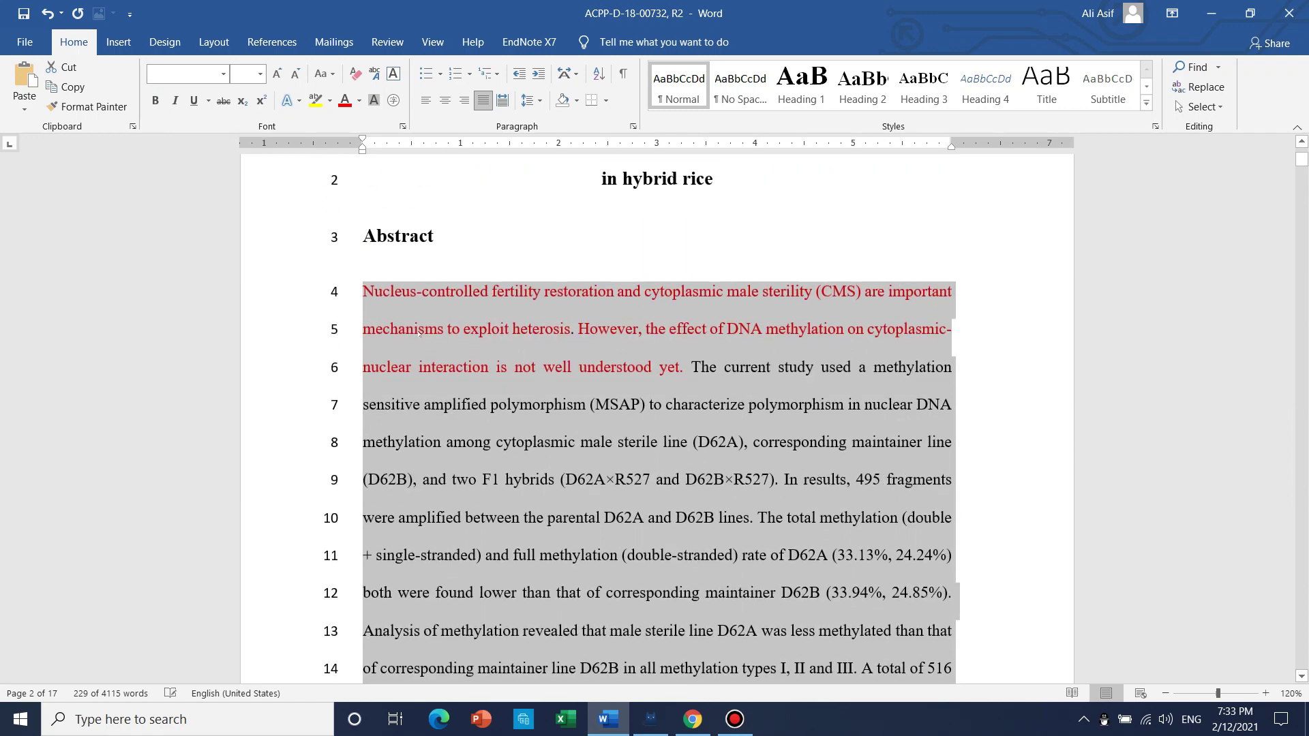
scroll(538, 337, "up", 3)
left_click(416, 336)
scroll(415, 335, "down", 20)
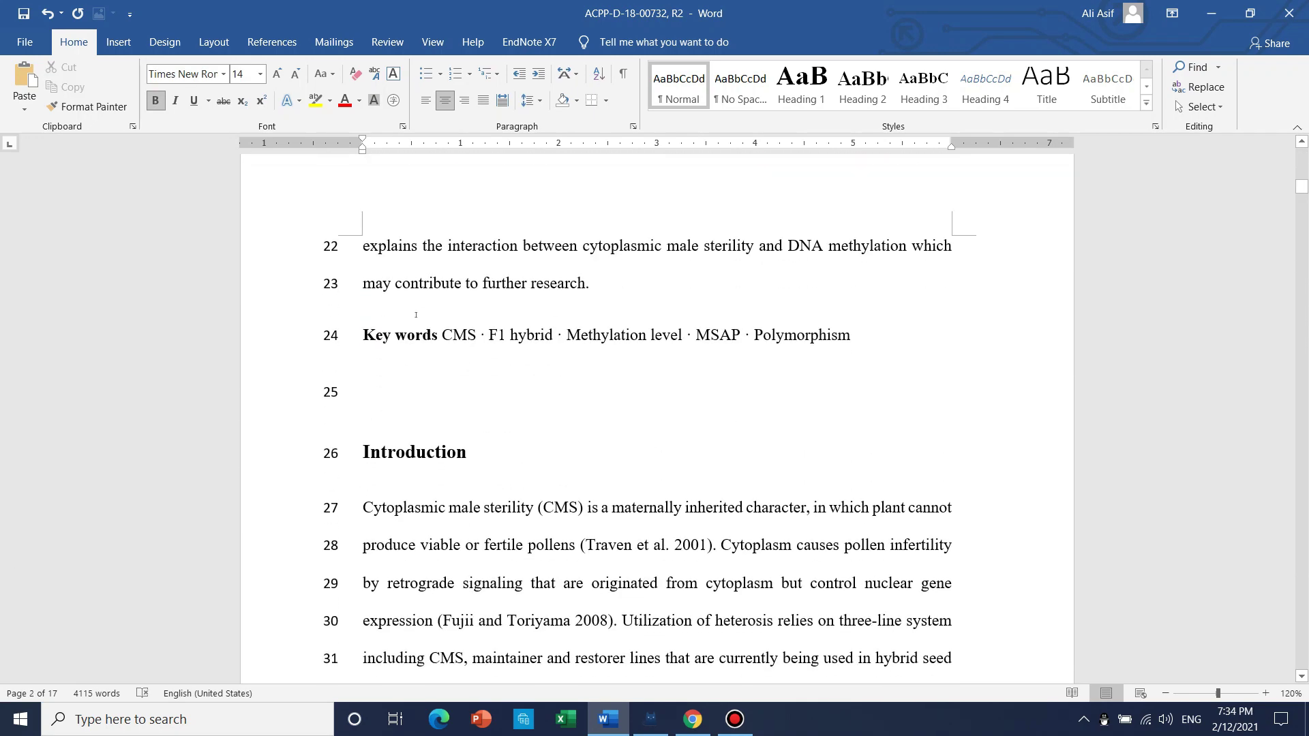
left_click(418, 283)
scroll(586, 375, "up", 5)
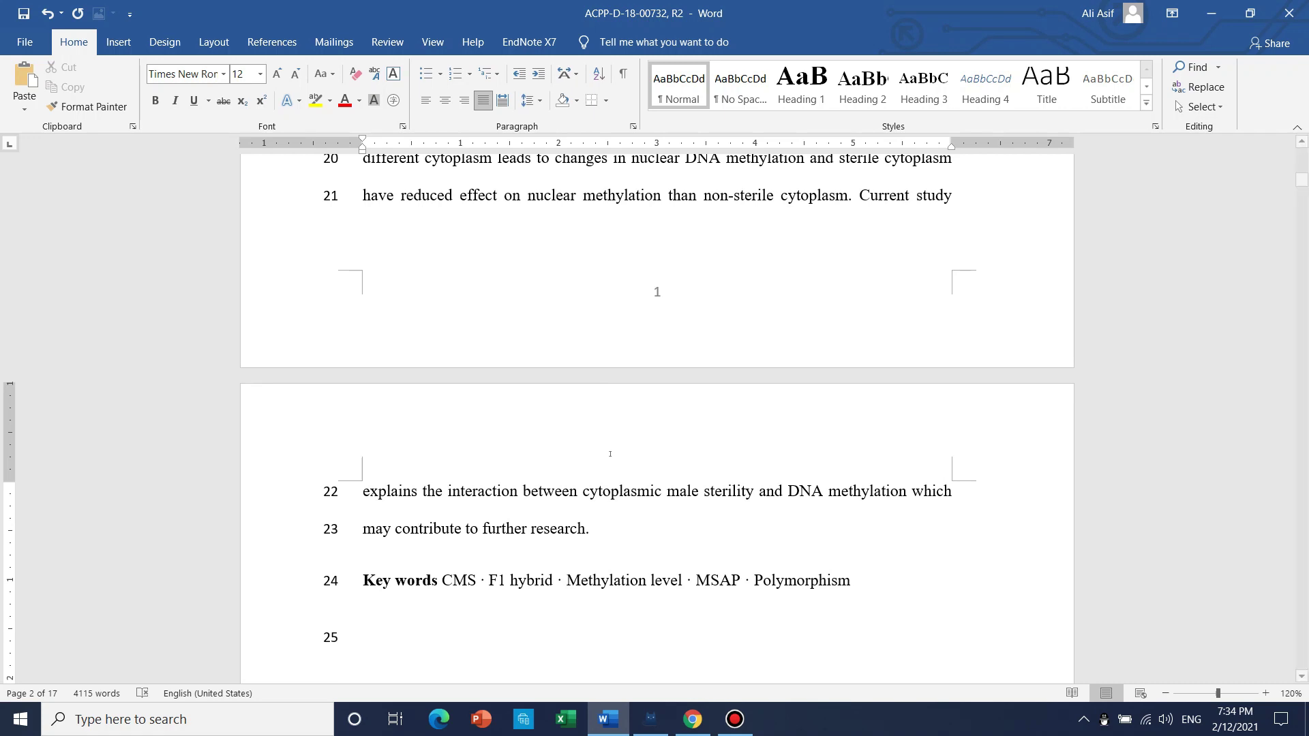
left_click(692, 719)
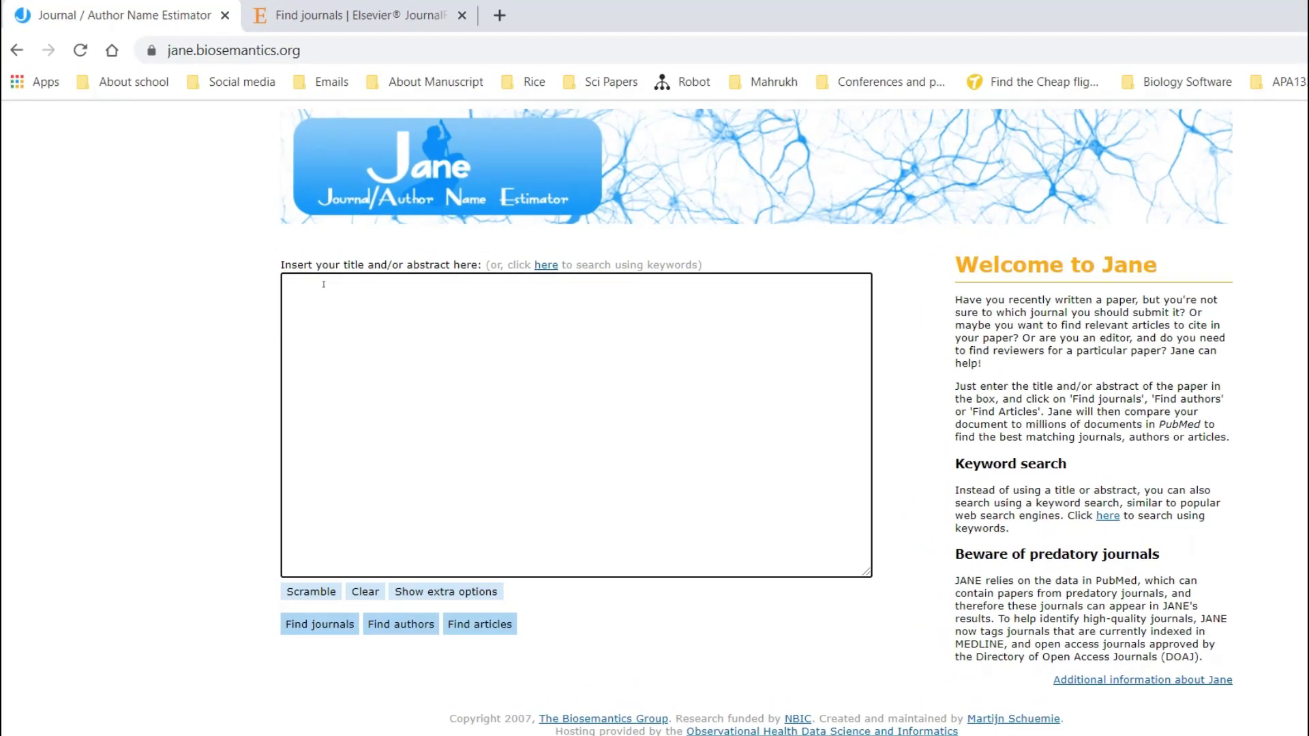
Focus Jane's title and abstract box, highlight the site address, then return to Word
key("ctrl+a")
left_click(353, 290)
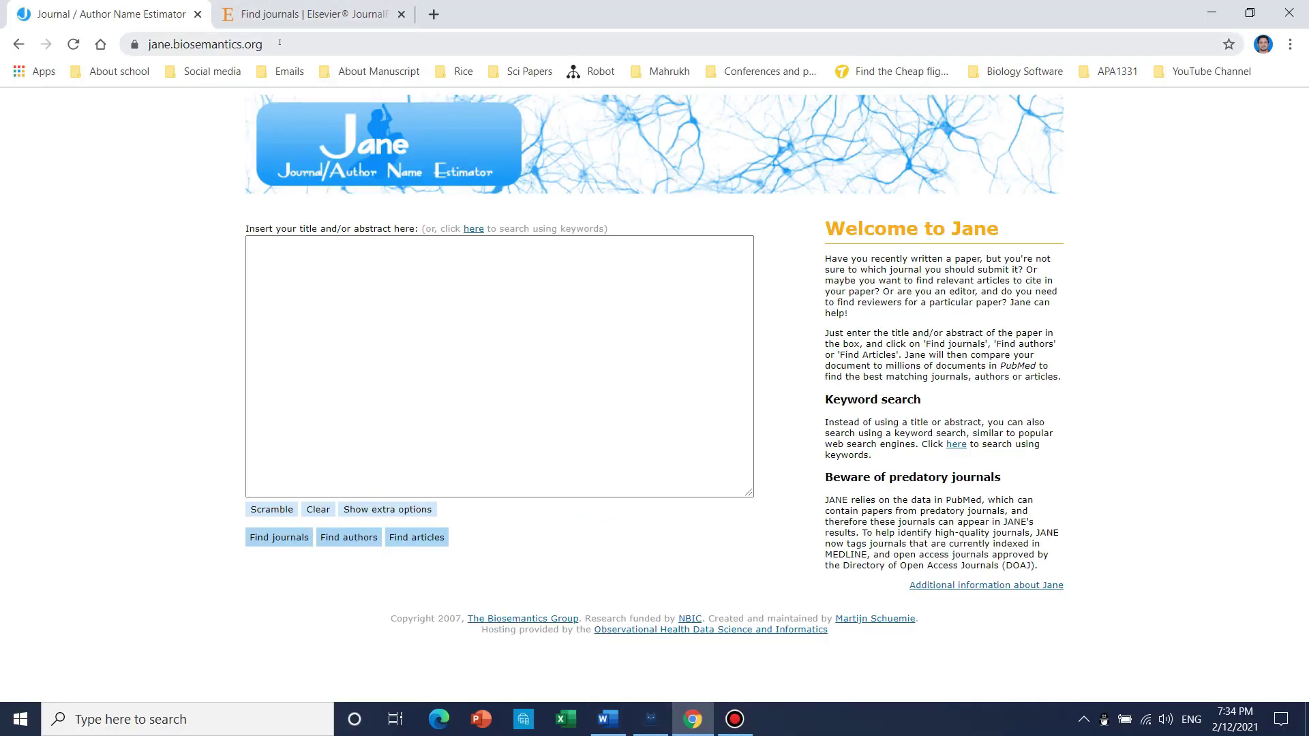
left_click_drag(263, 44, 147, 44)
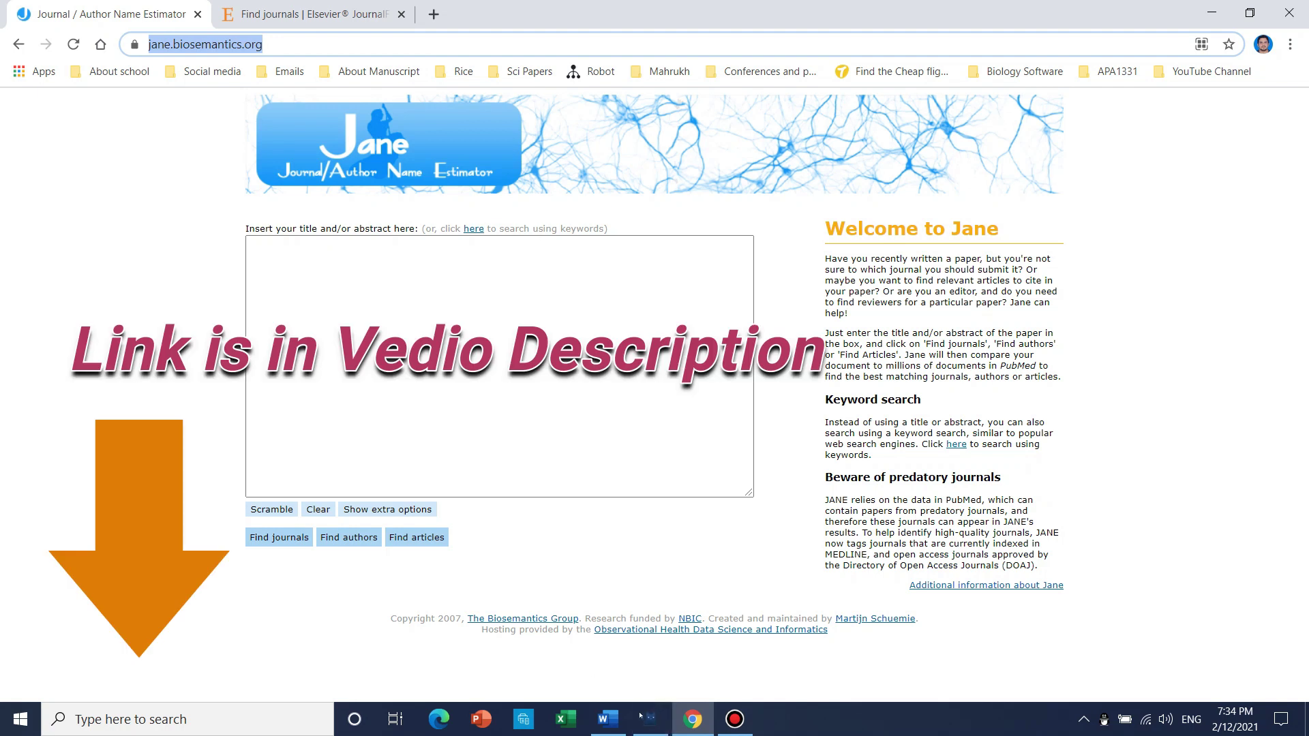
left_click(608, 720)
Copy the manuscript's two-line title from Word and paste it into Jane's box
scroll(752, 282, "up", 10)
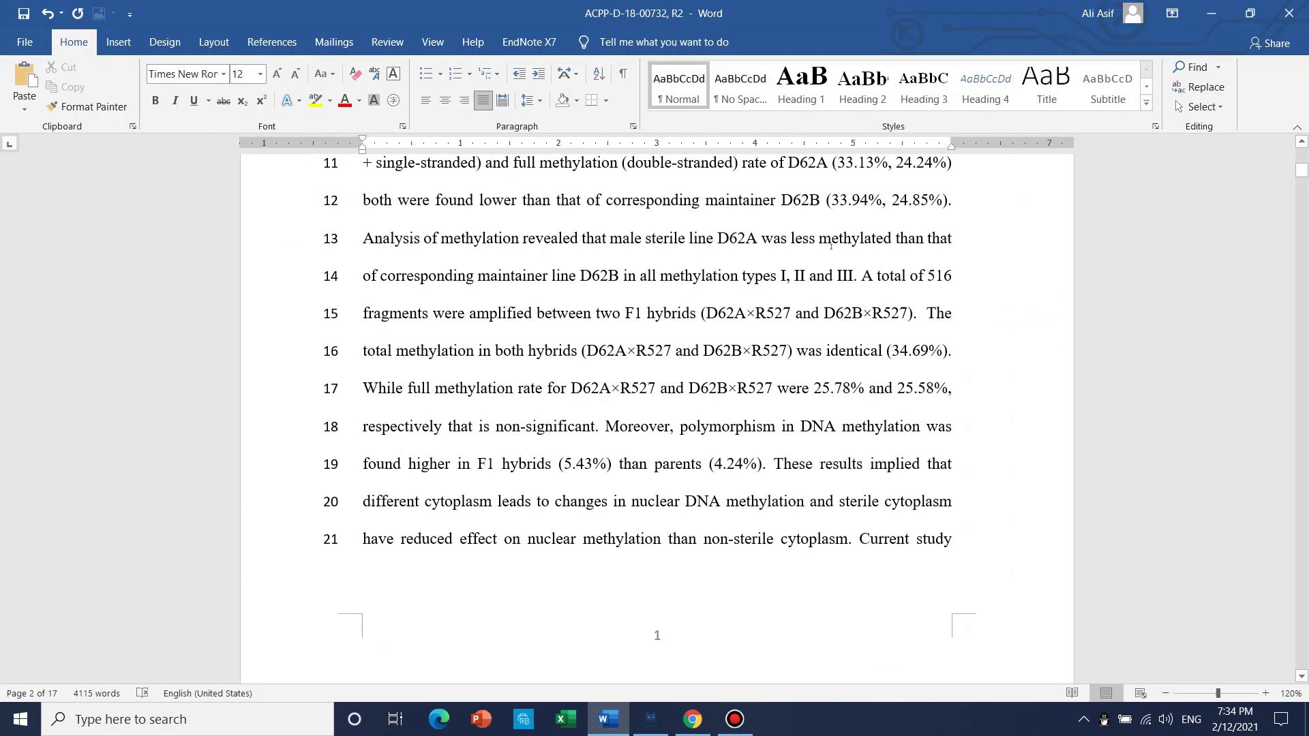
left_click_drag(721, 229, 428, 193)
right_click(428, 193)
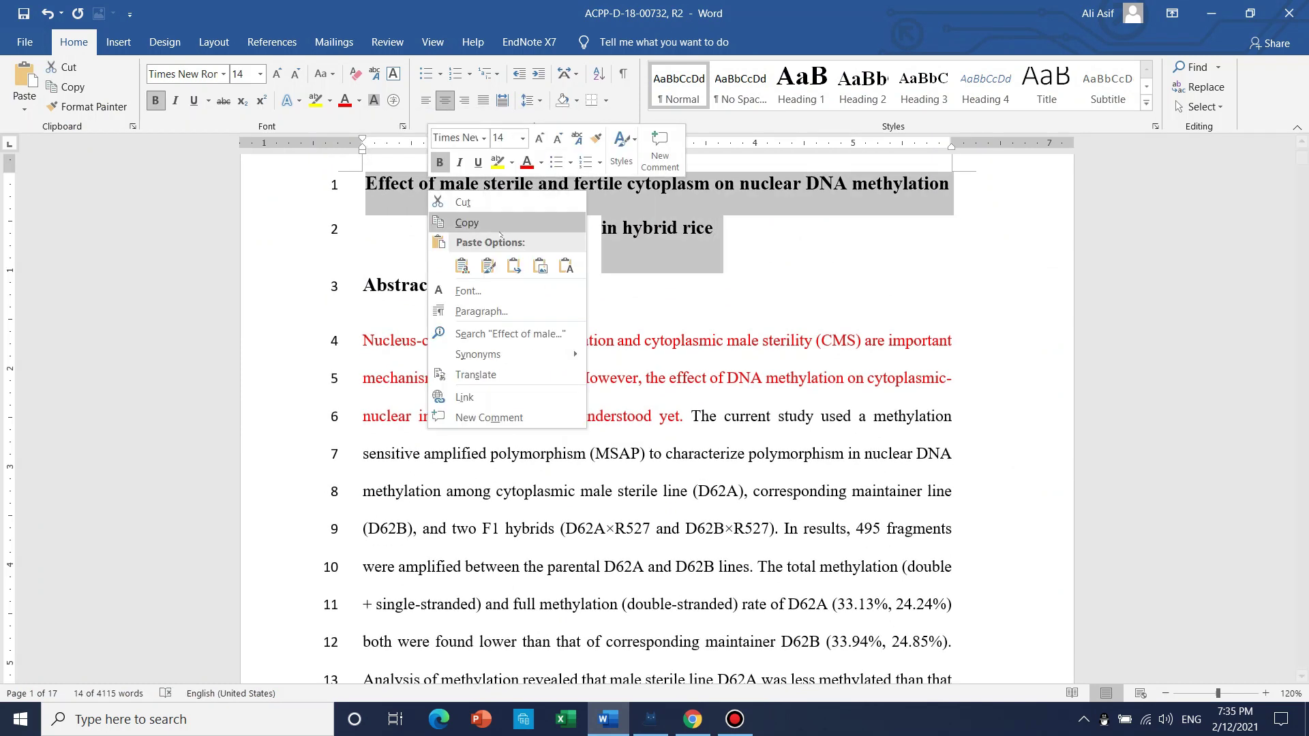
left_click(500, 224)
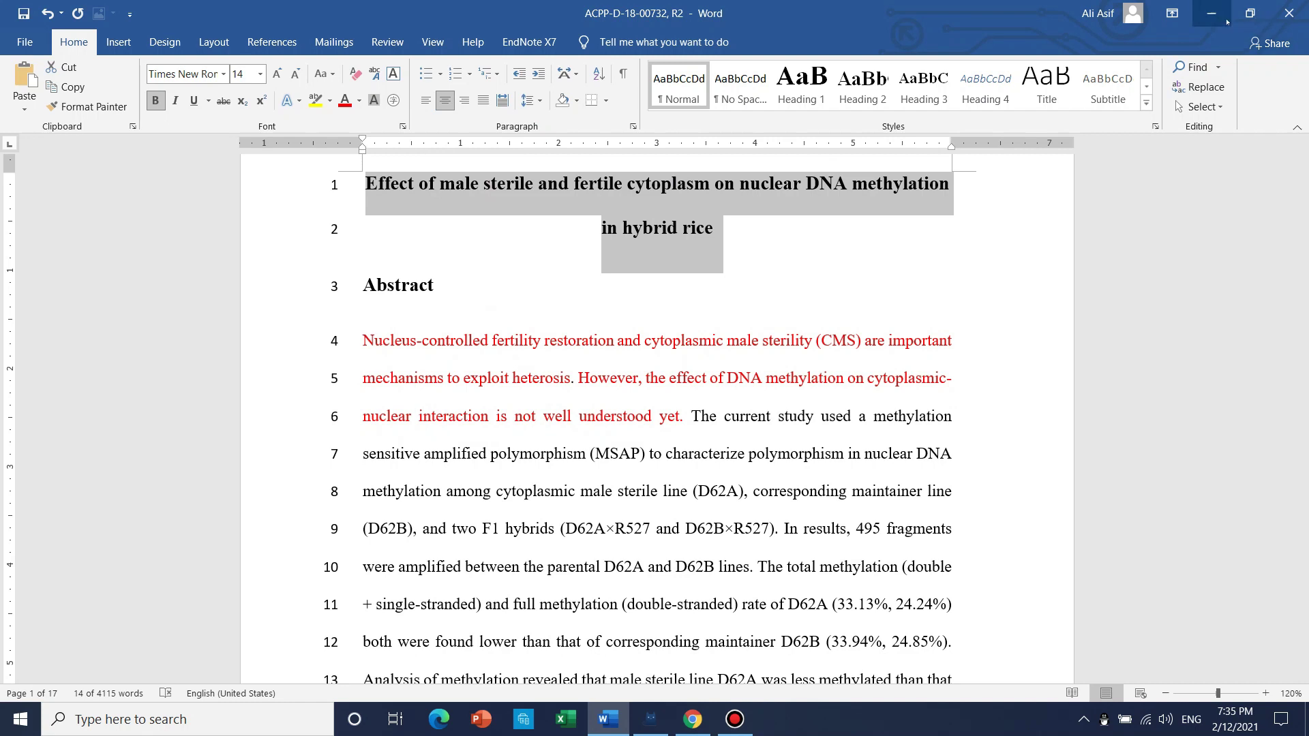
left_click(1211, 13)
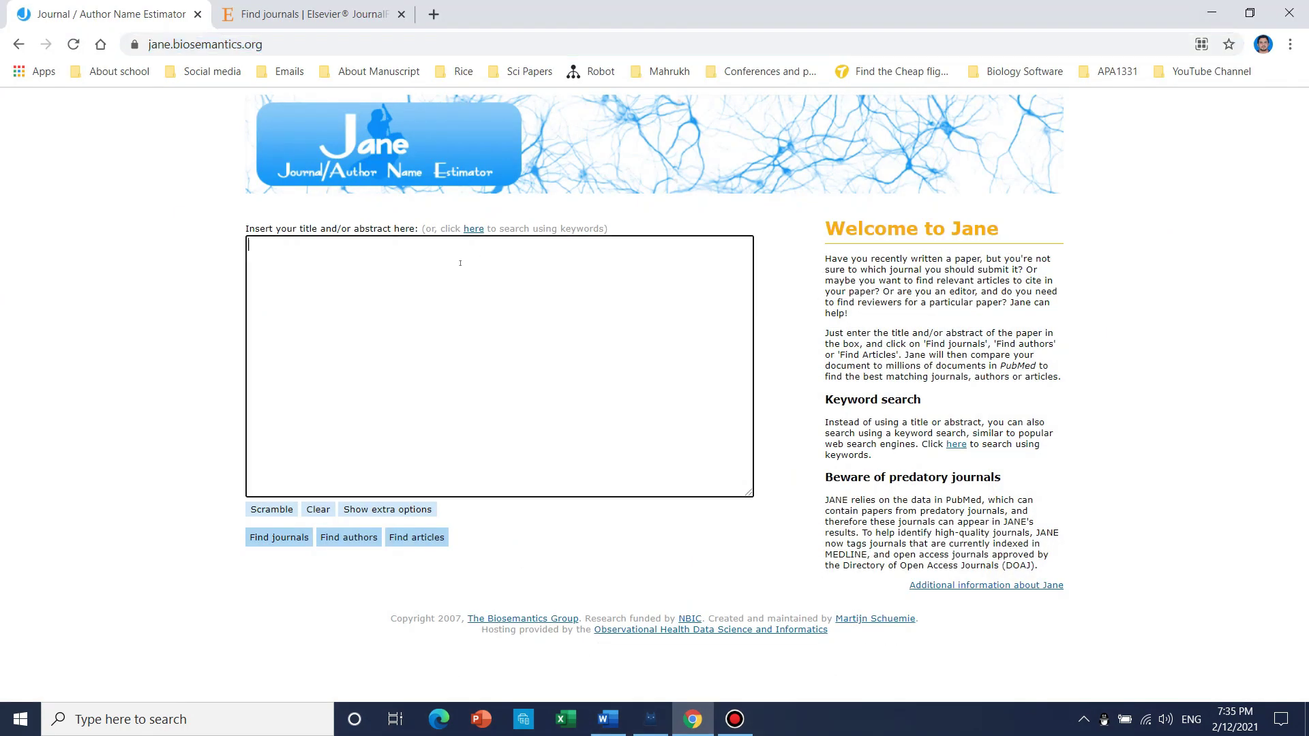
key("ctrl+v")
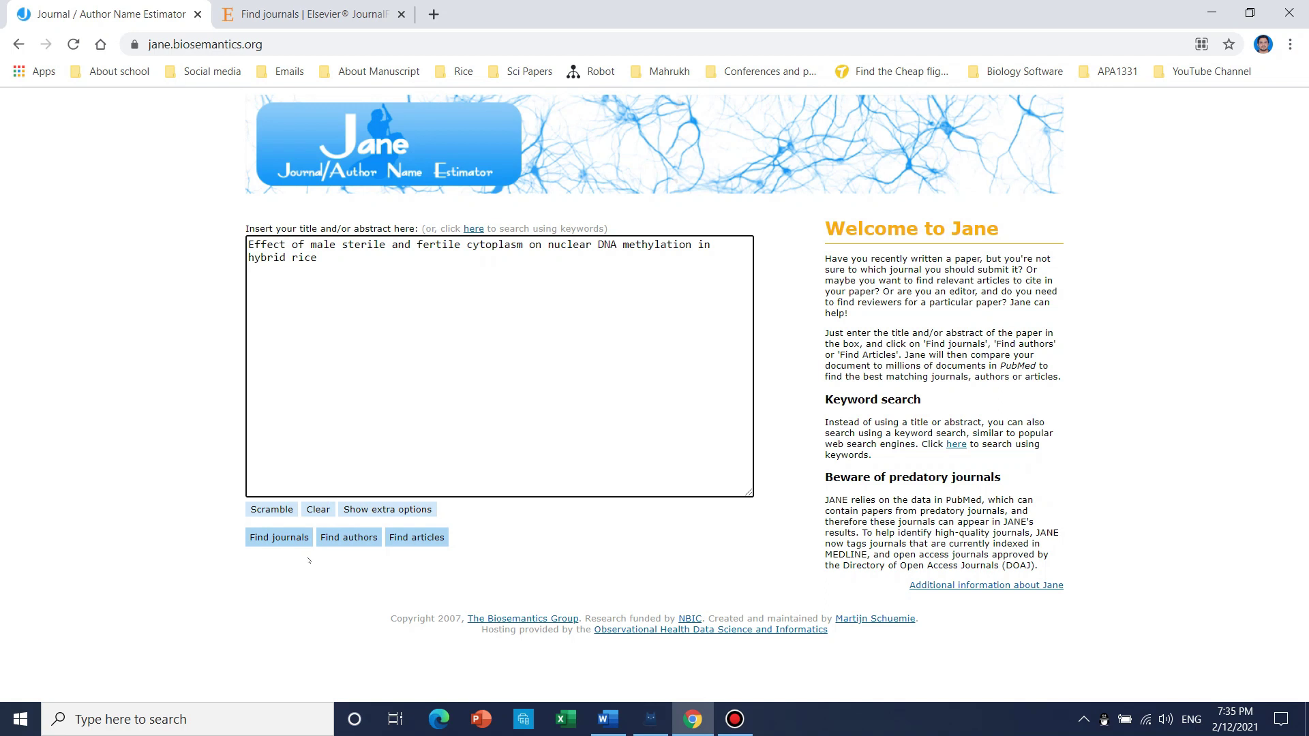
Run Jane's title search and review the three articles behind the PNAS suggestion
left_click(284, 540)
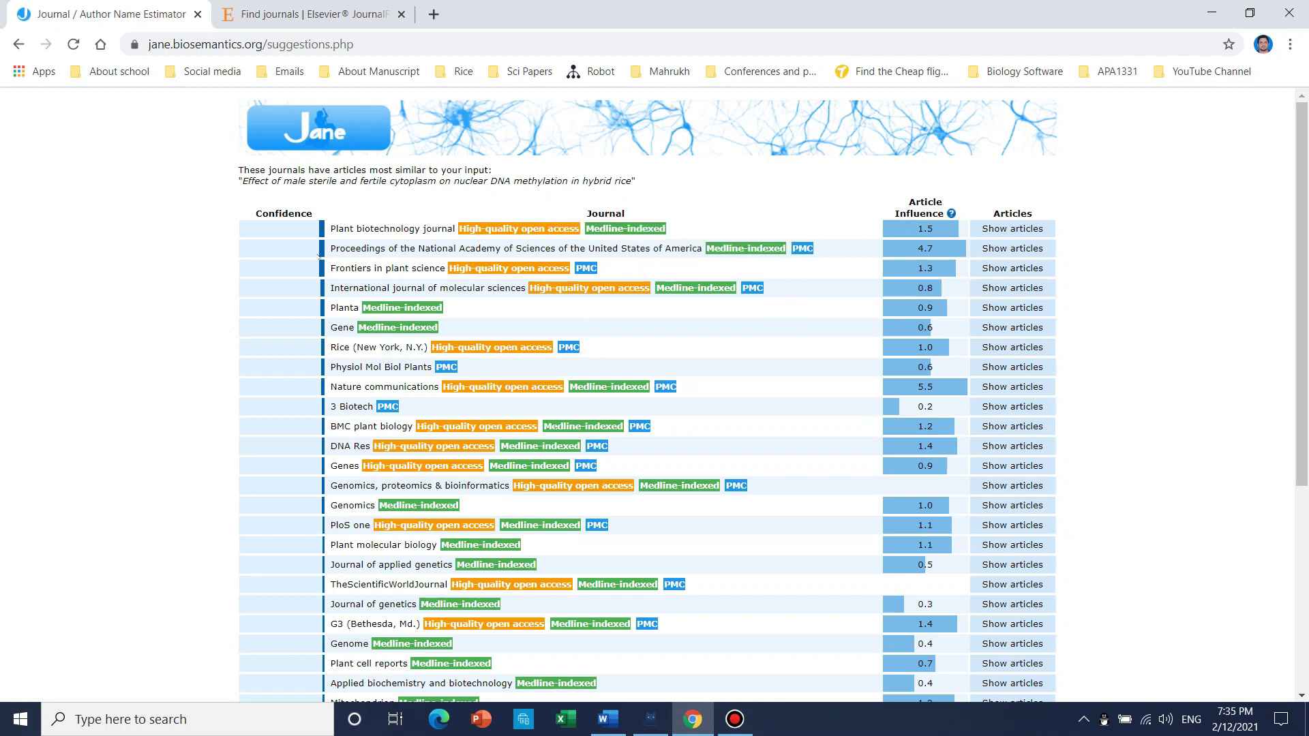
left_click_drag(334, 229, 454, 230)
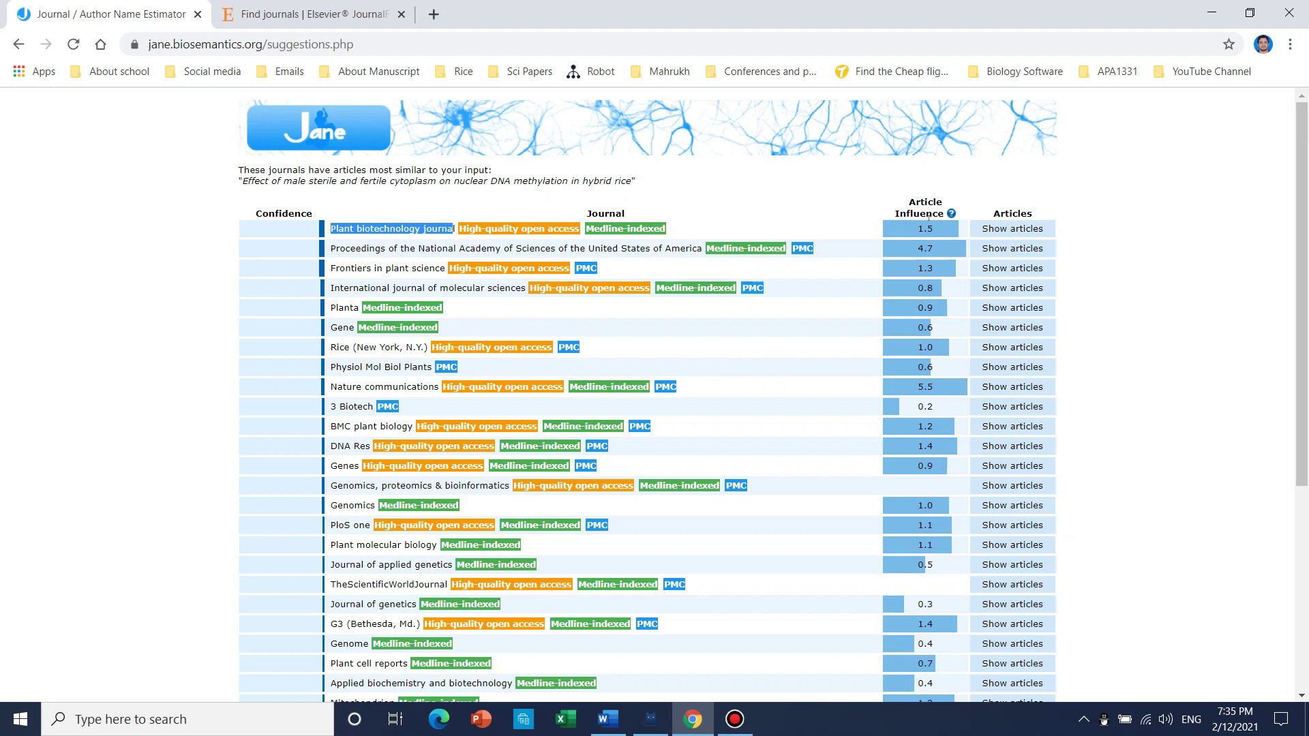
mouse_move(935, 252)
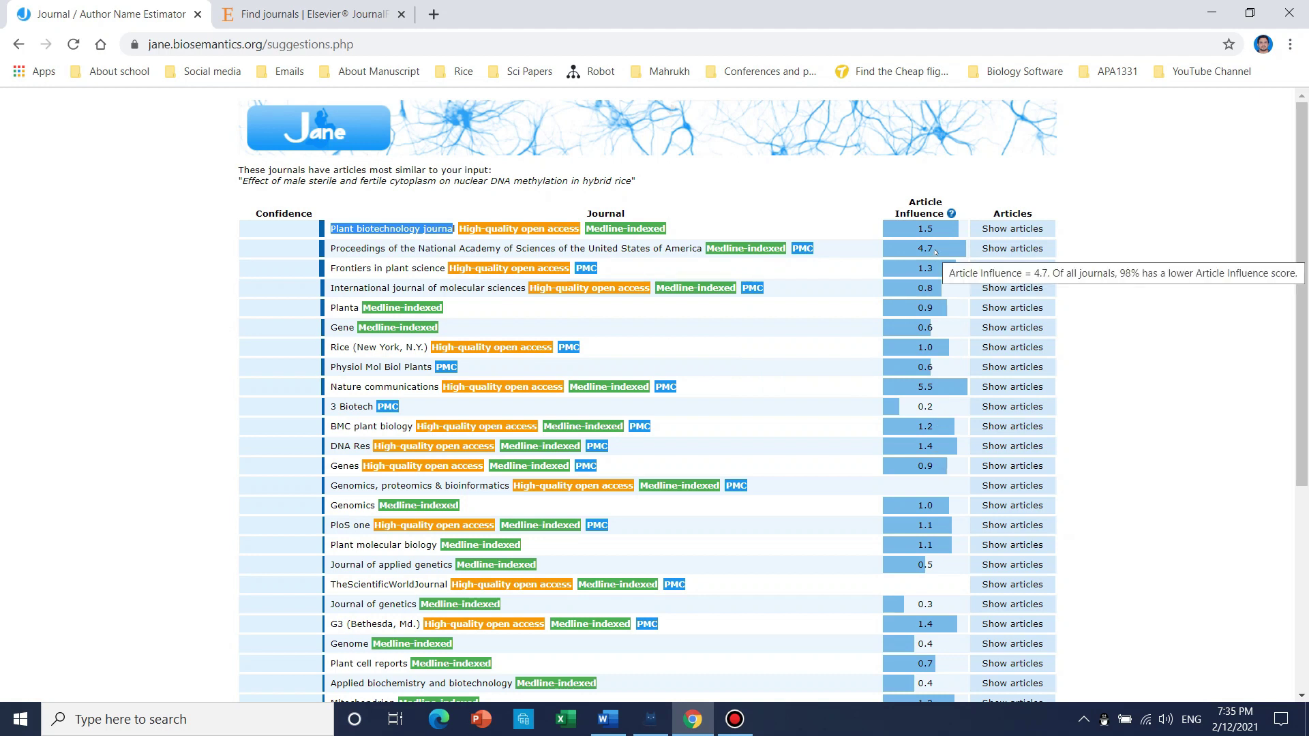
left_click(1003, 250)
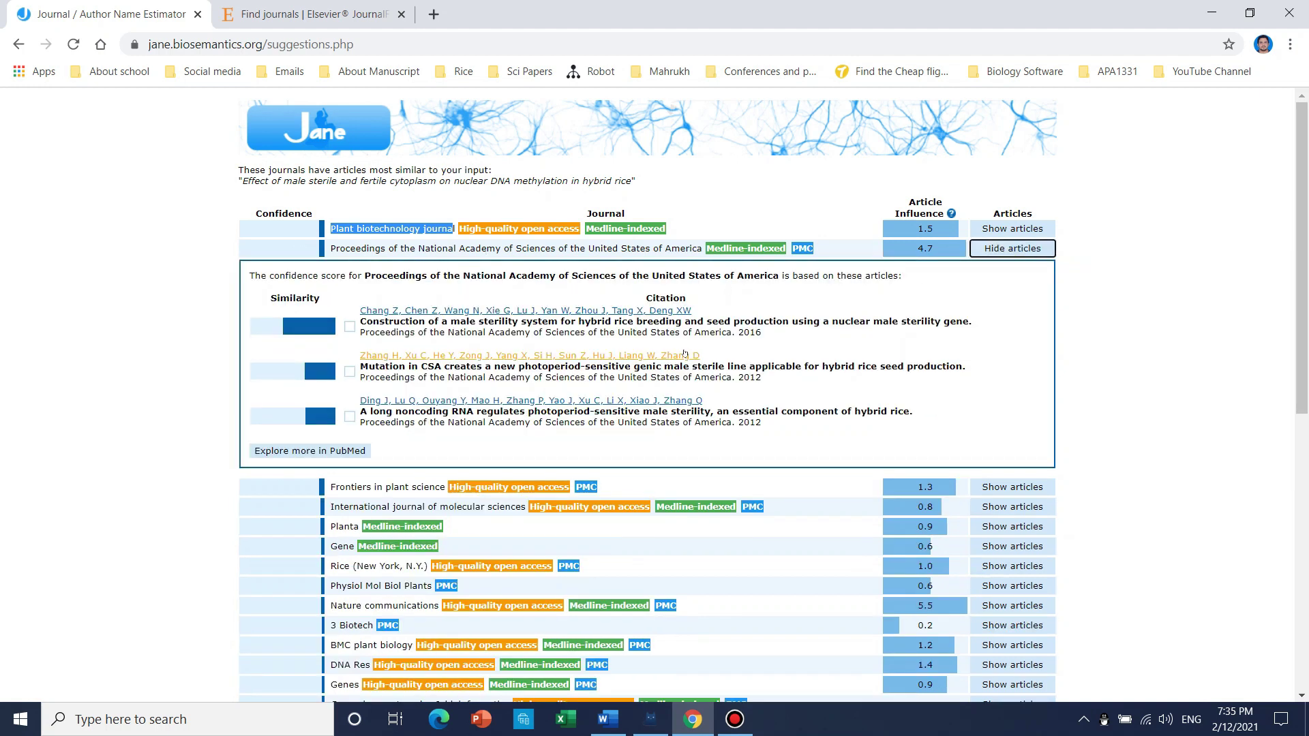
left_click_drag(986, 323, 795, 308)
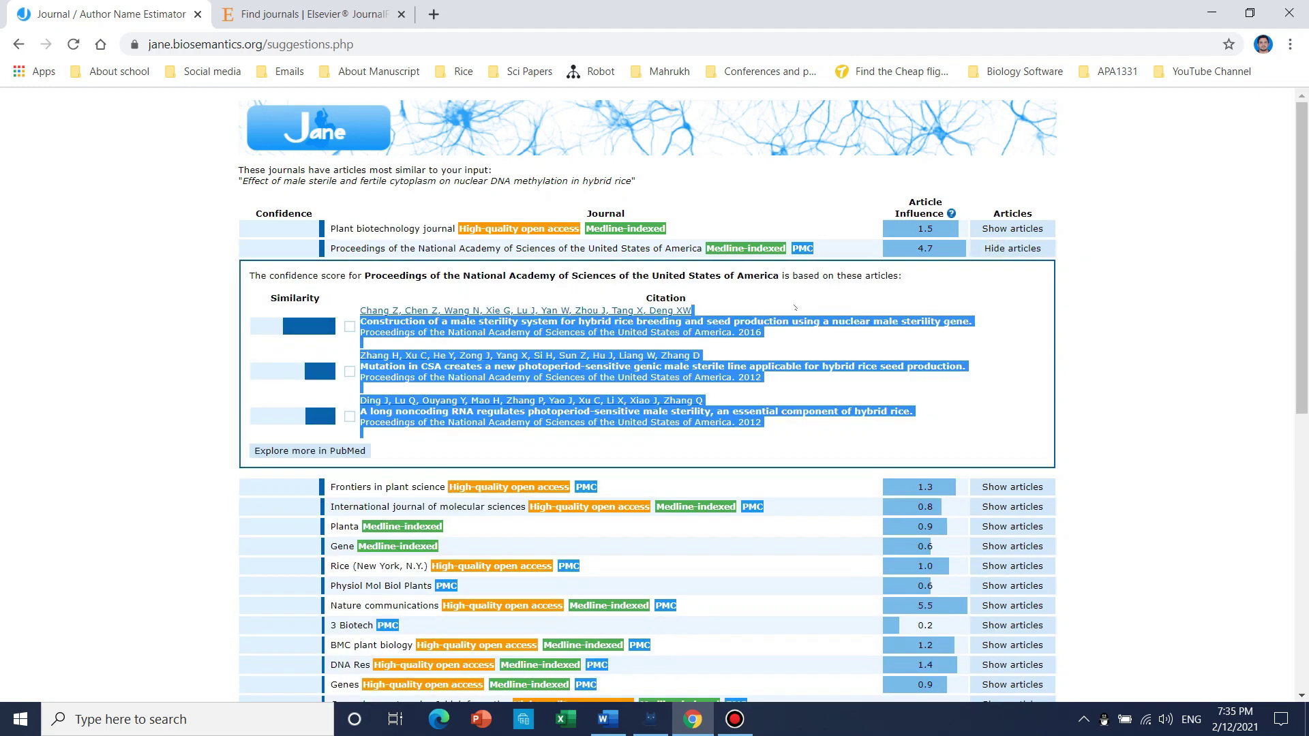
left_click(361, 330)
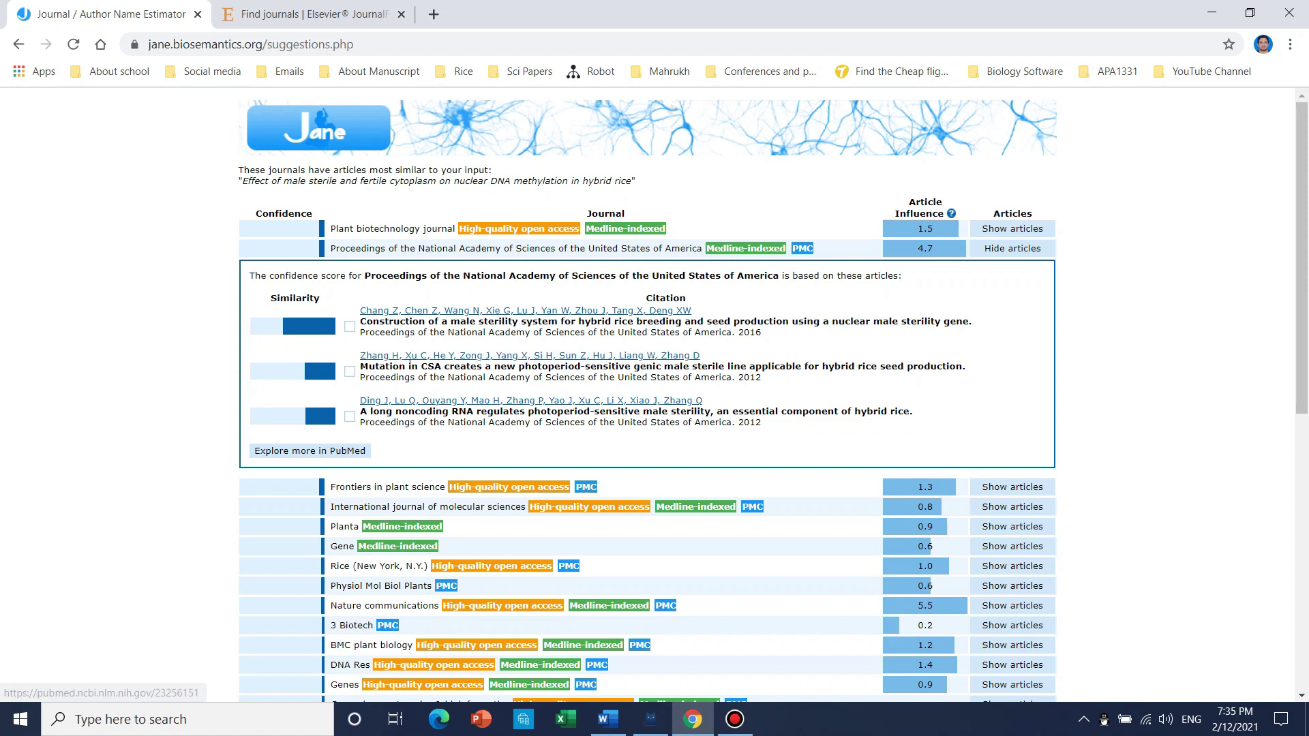
left_click(1010, 250)
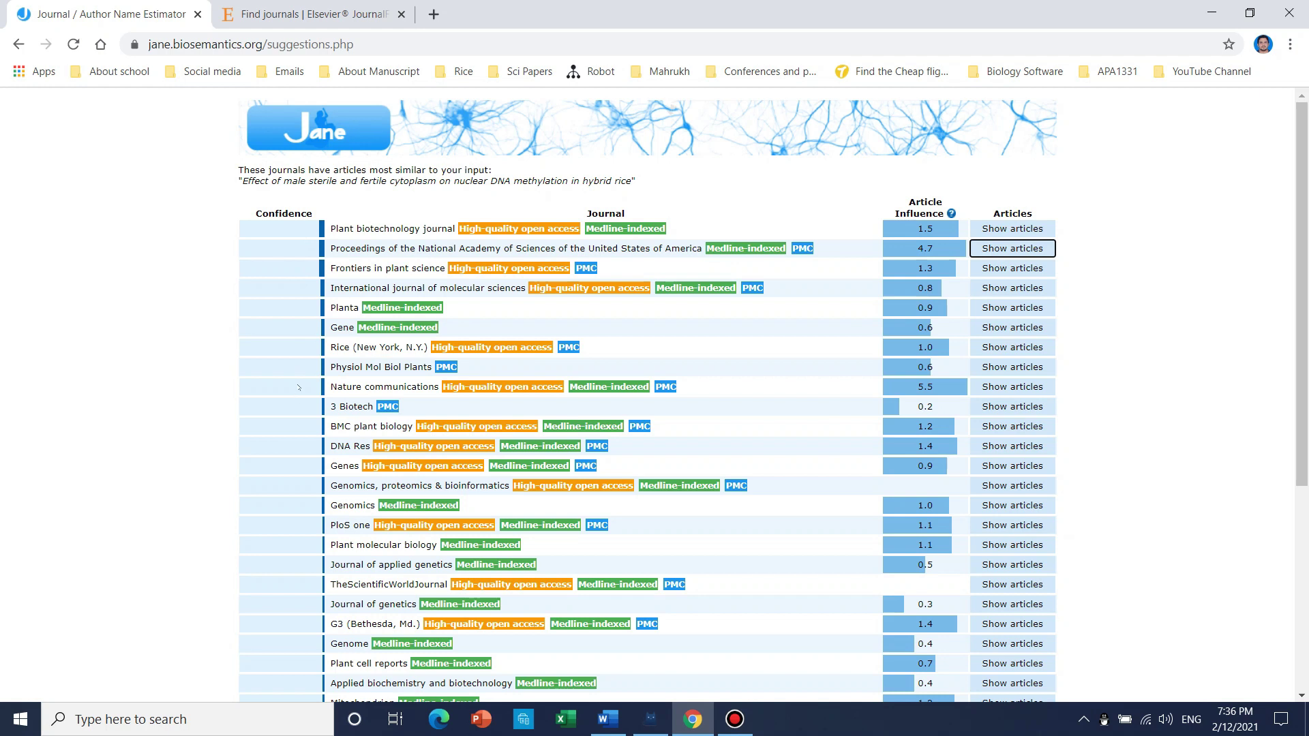
Return to Jane's input page and delete the pasted title from the box
left_click(18, 44)
left_click_drag(345, 280, 247, 249)
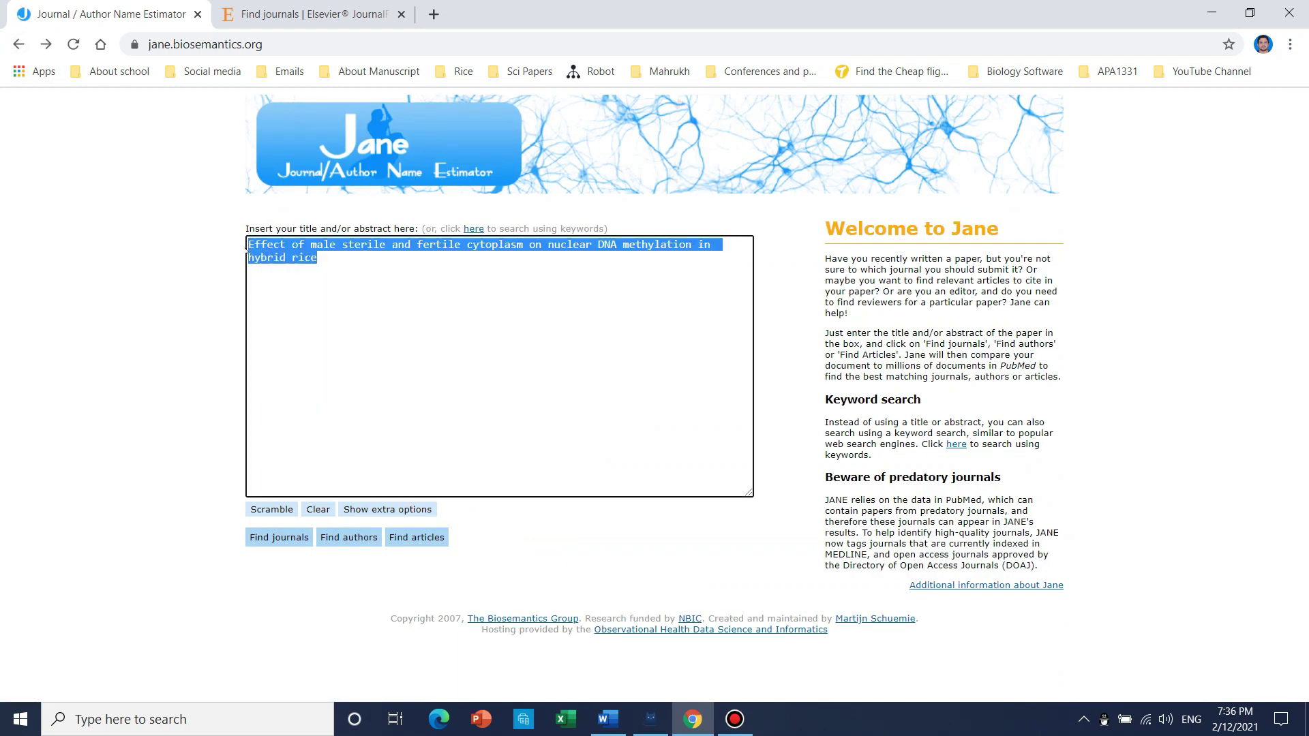
key("BackSpace")
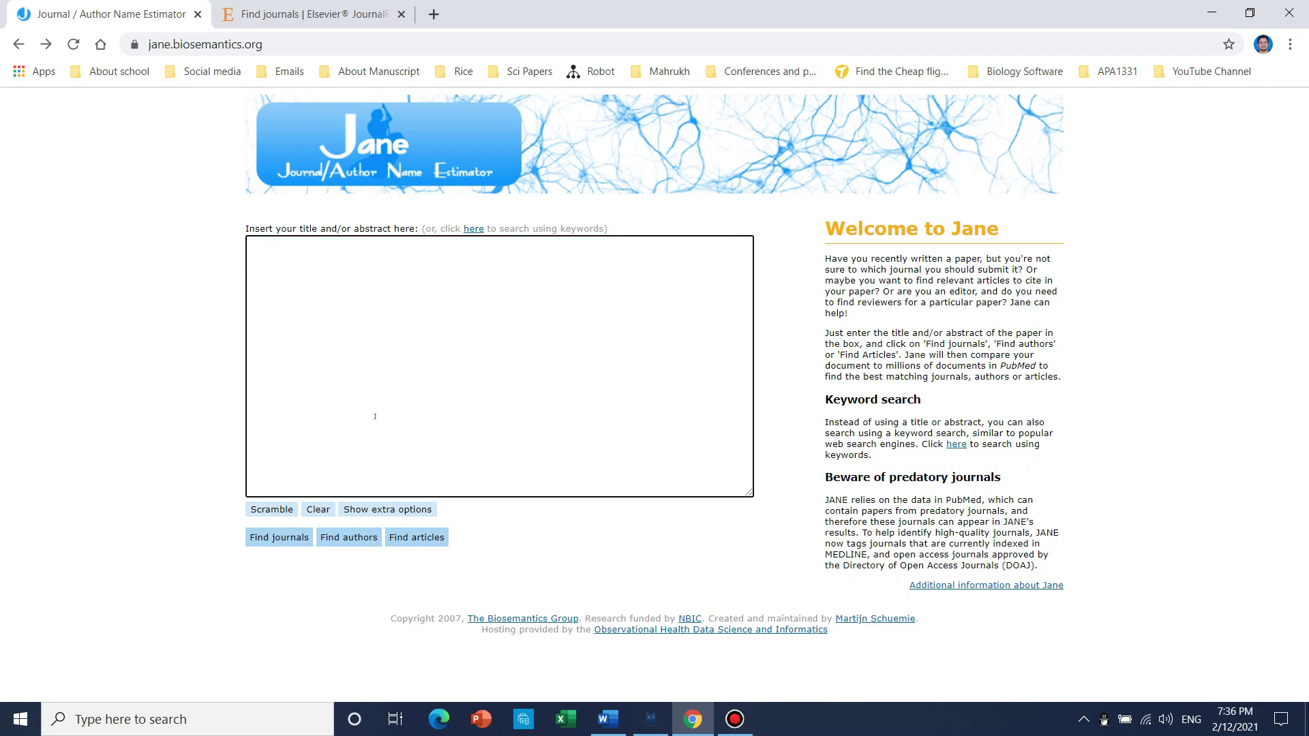
Copy the full abstract from Word and paste it into Jane's empty box
left_click(607, 720)
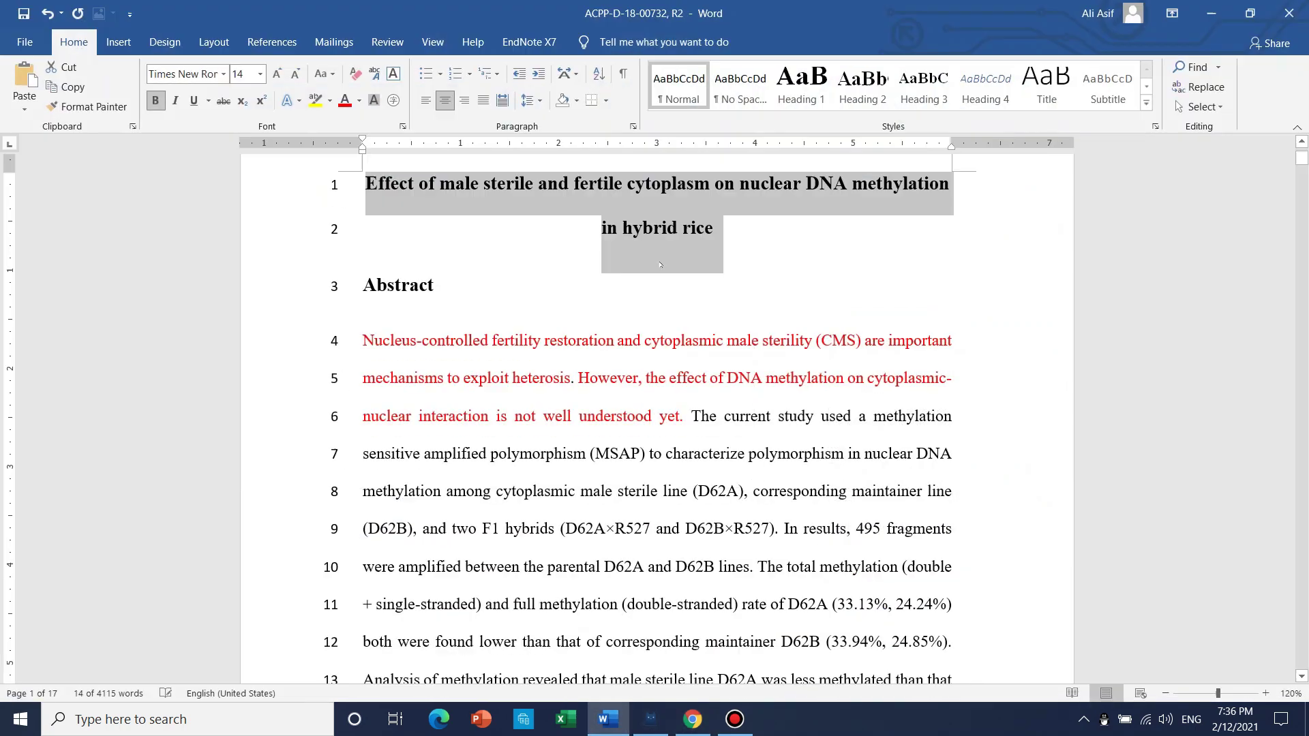
scroll(660, 265, "down", 6)
left_click(376, 304)
scroll(375, 304, "up", 5)
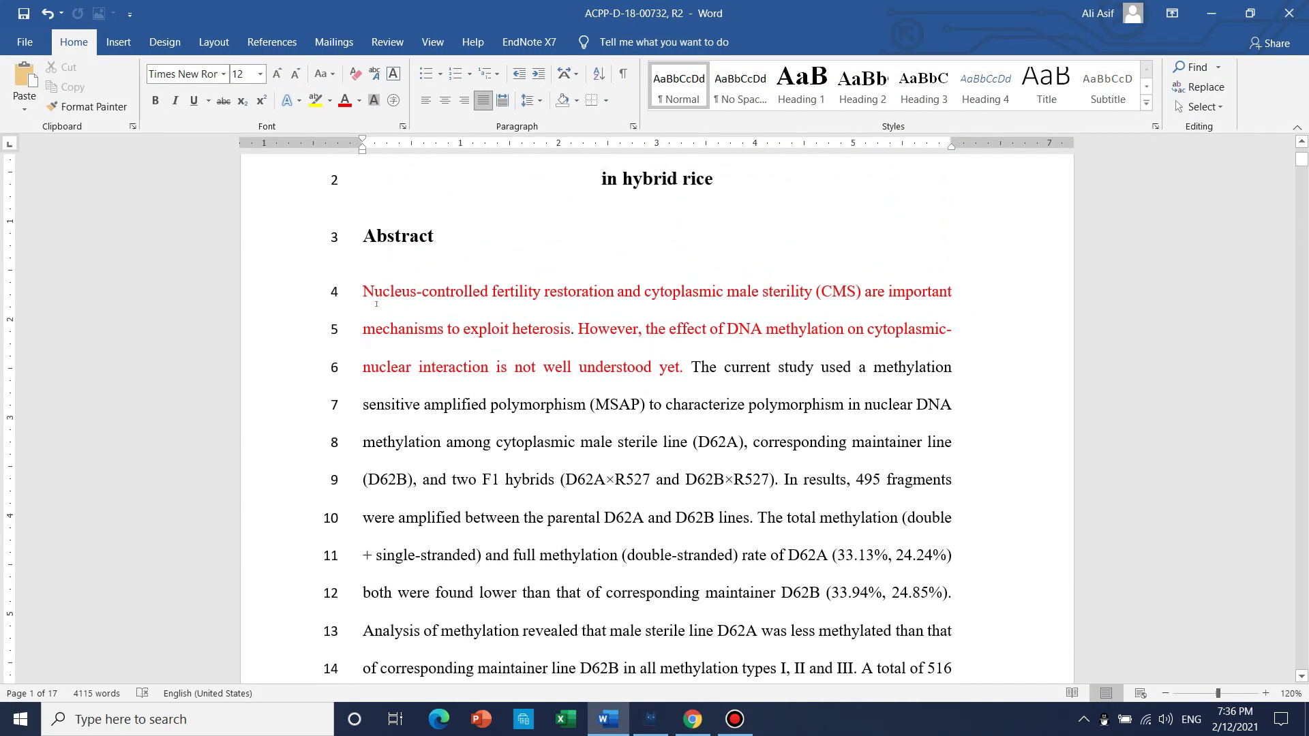
left_click_drag(362, 291, 595, 495)
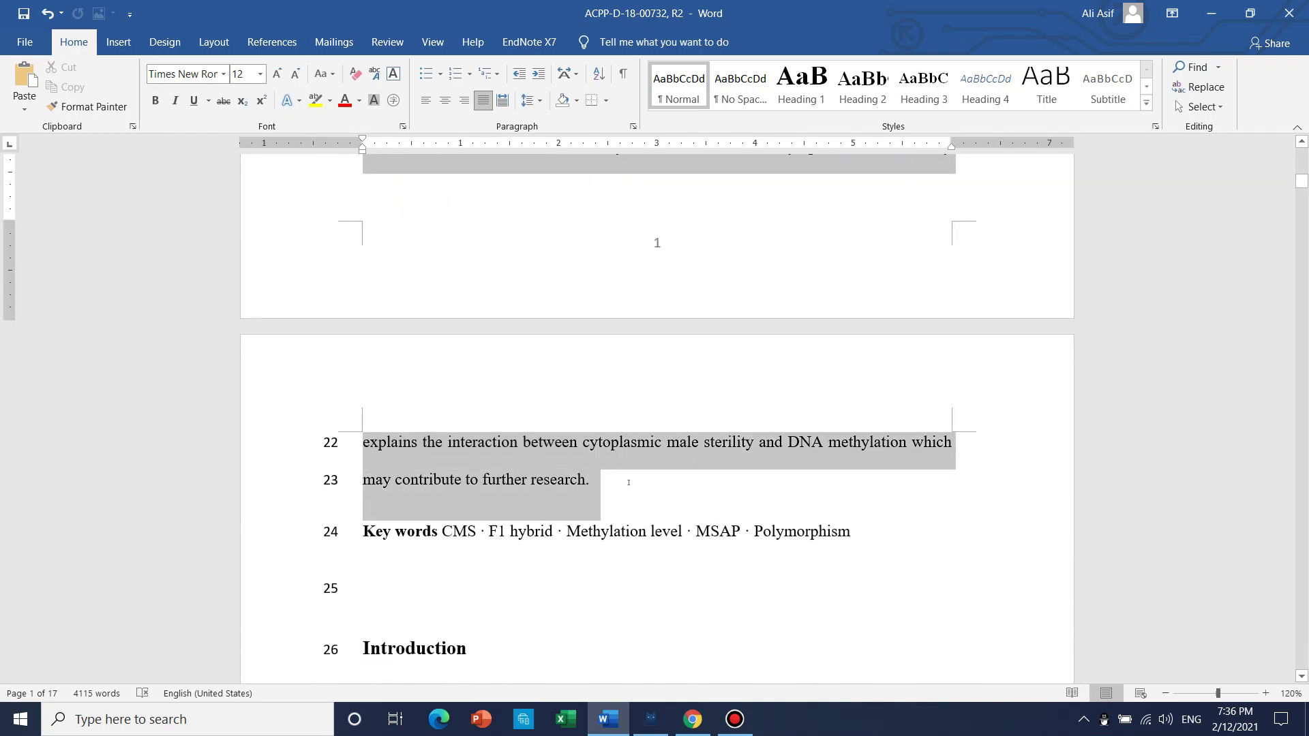
right_click(534, 479)
left_click(553, 271)
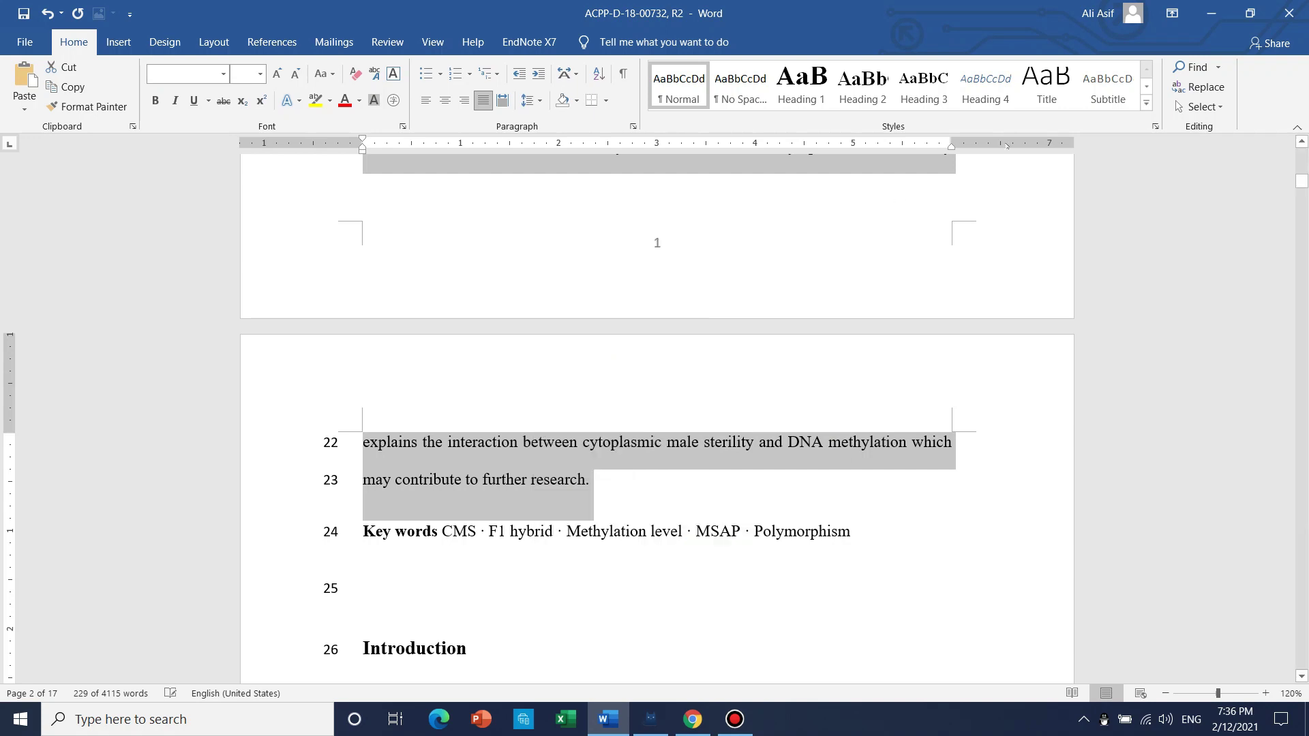
left_click(1212, 13)
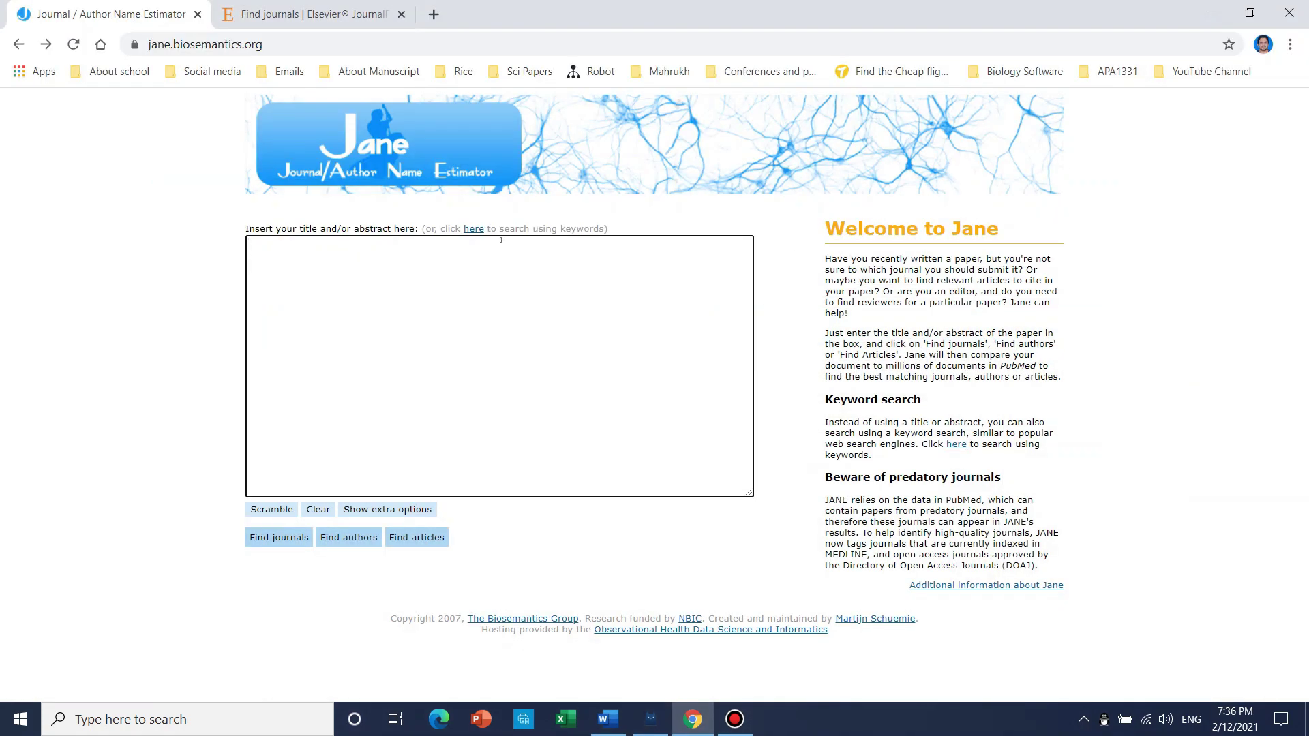
key("ctrl+v")
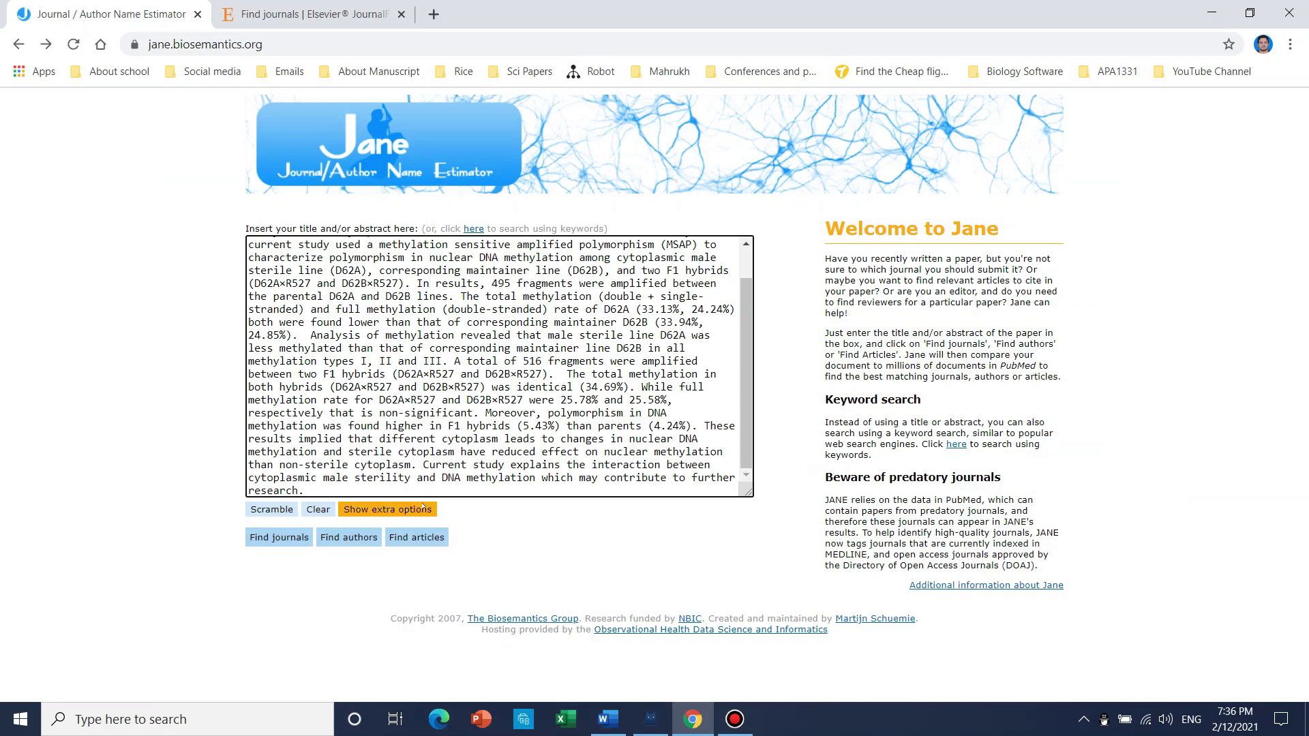
Search Jane by abstract, review results led by International journal of molecular sciences, then open JournalFinder
left_click(282, 538)
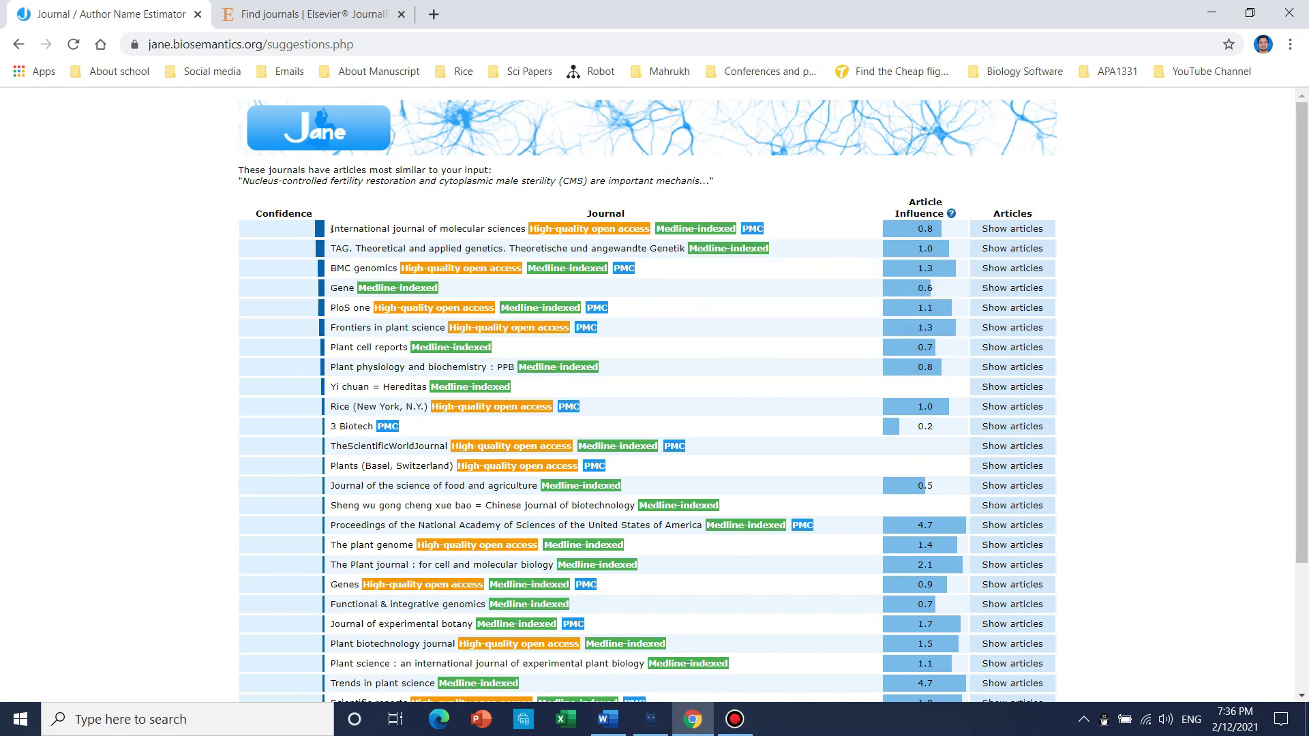
left_click_drag(331, 228, 528, 228)
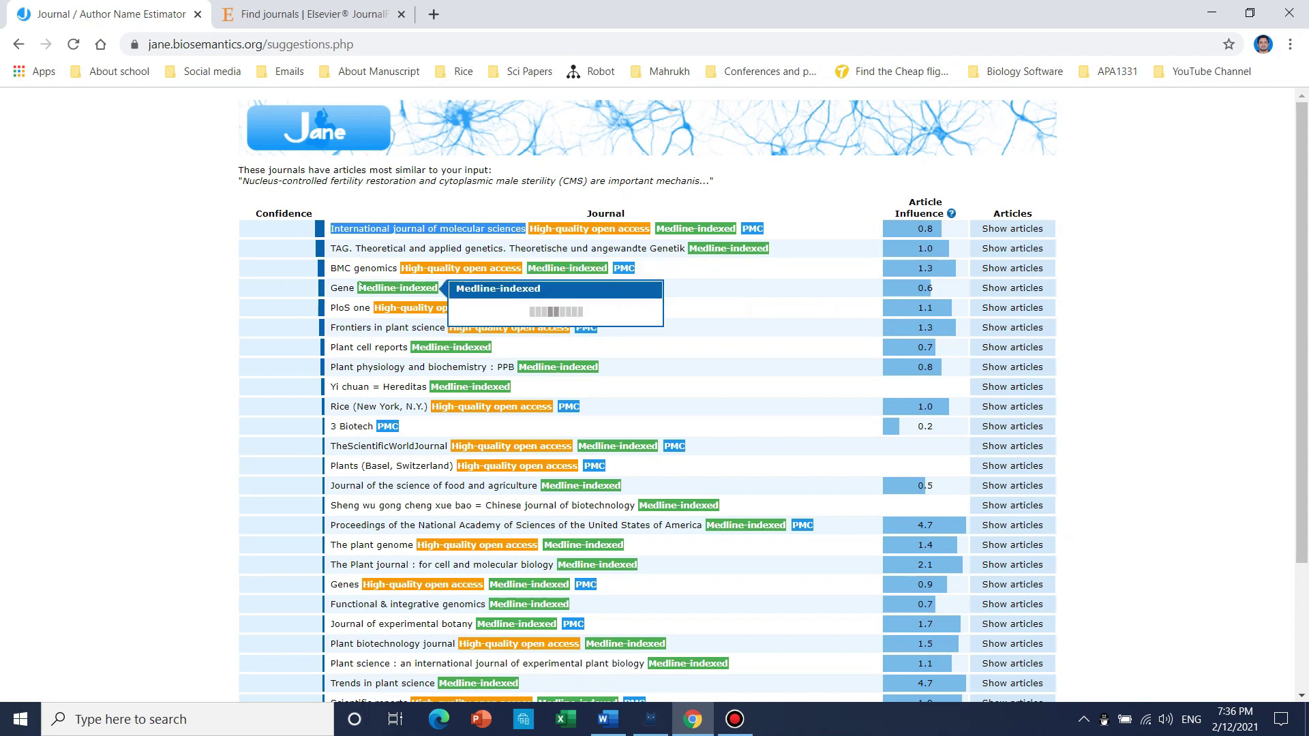
mouse_move(506, 307)
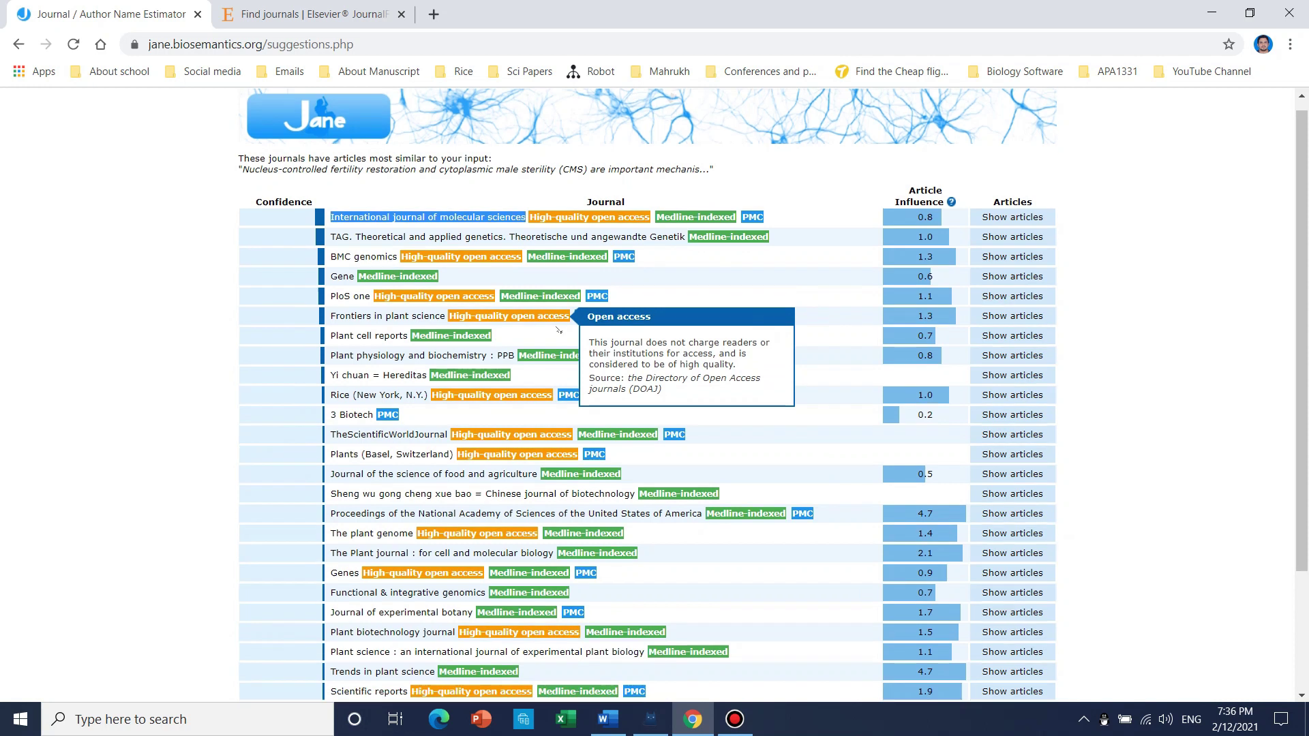
scroll(566, 321, "down", 3)
scroll(555, 330, "up", 3)
mouse_move(557, 330)
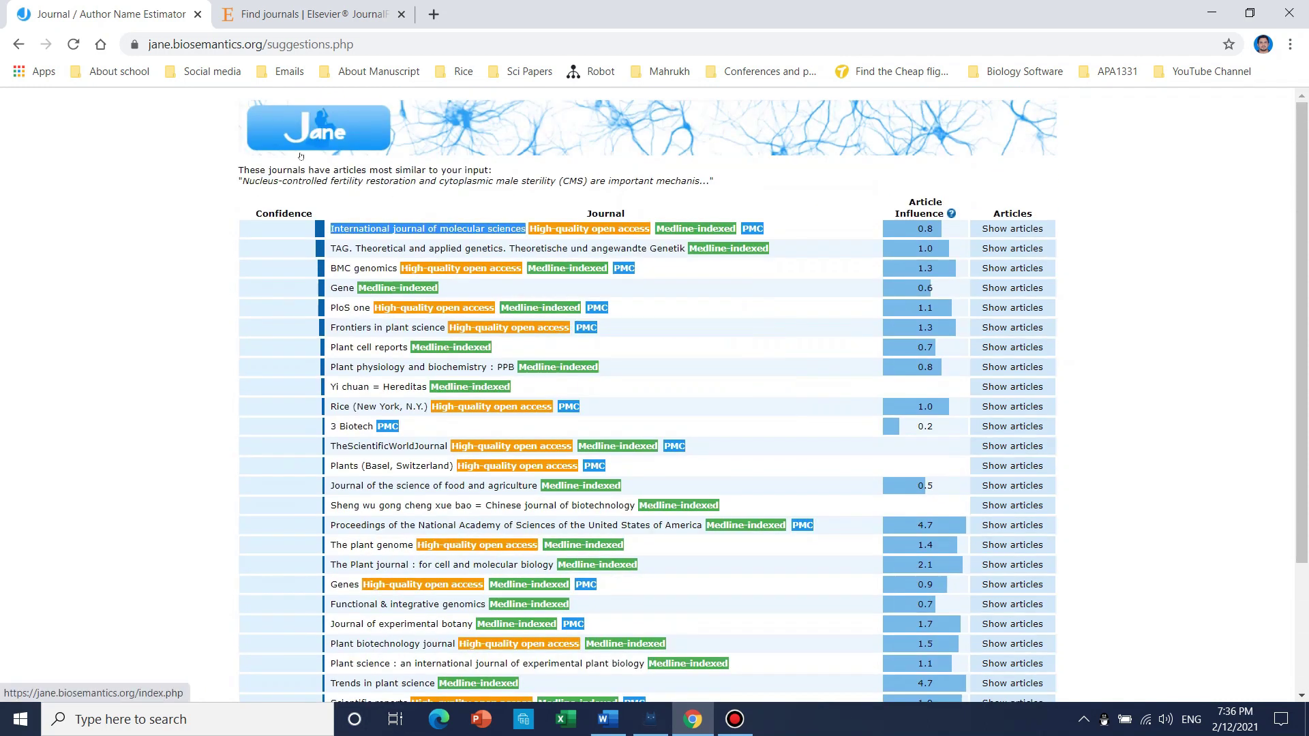
mouse_move(421, 272)
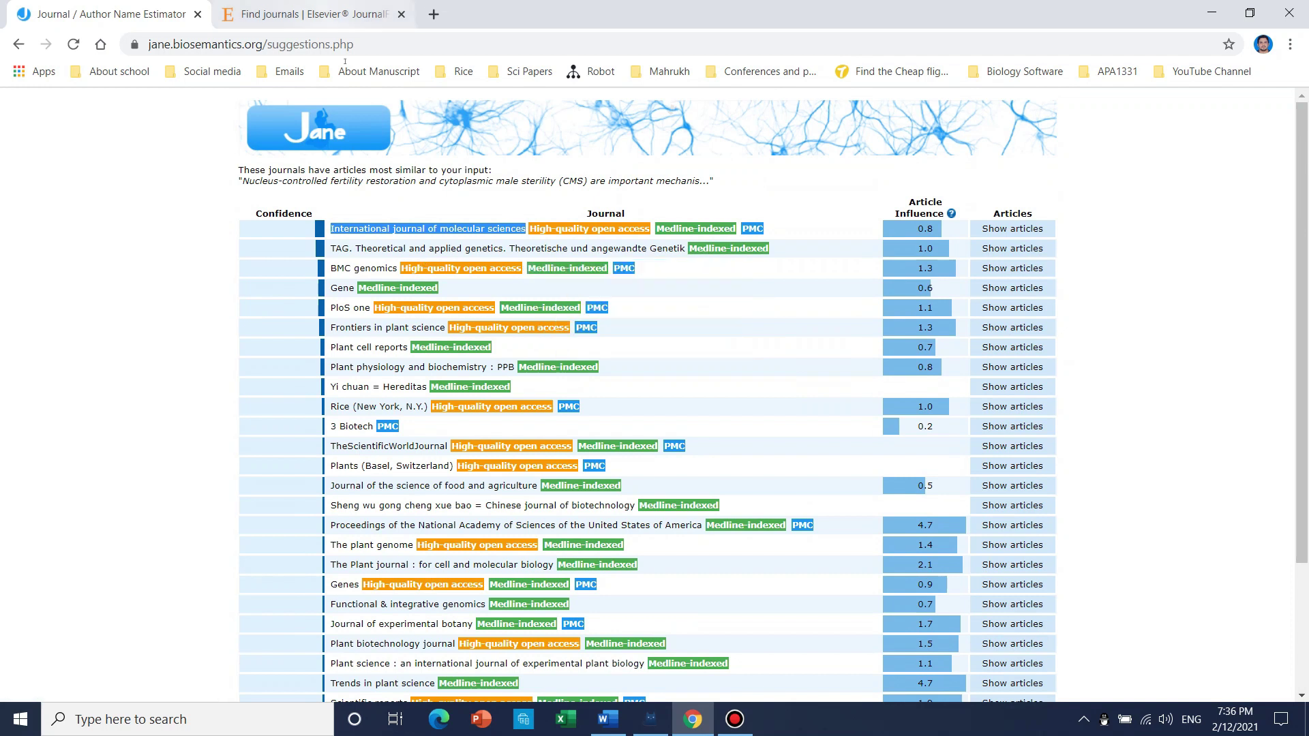
scroll(682, 545, "down", 3)
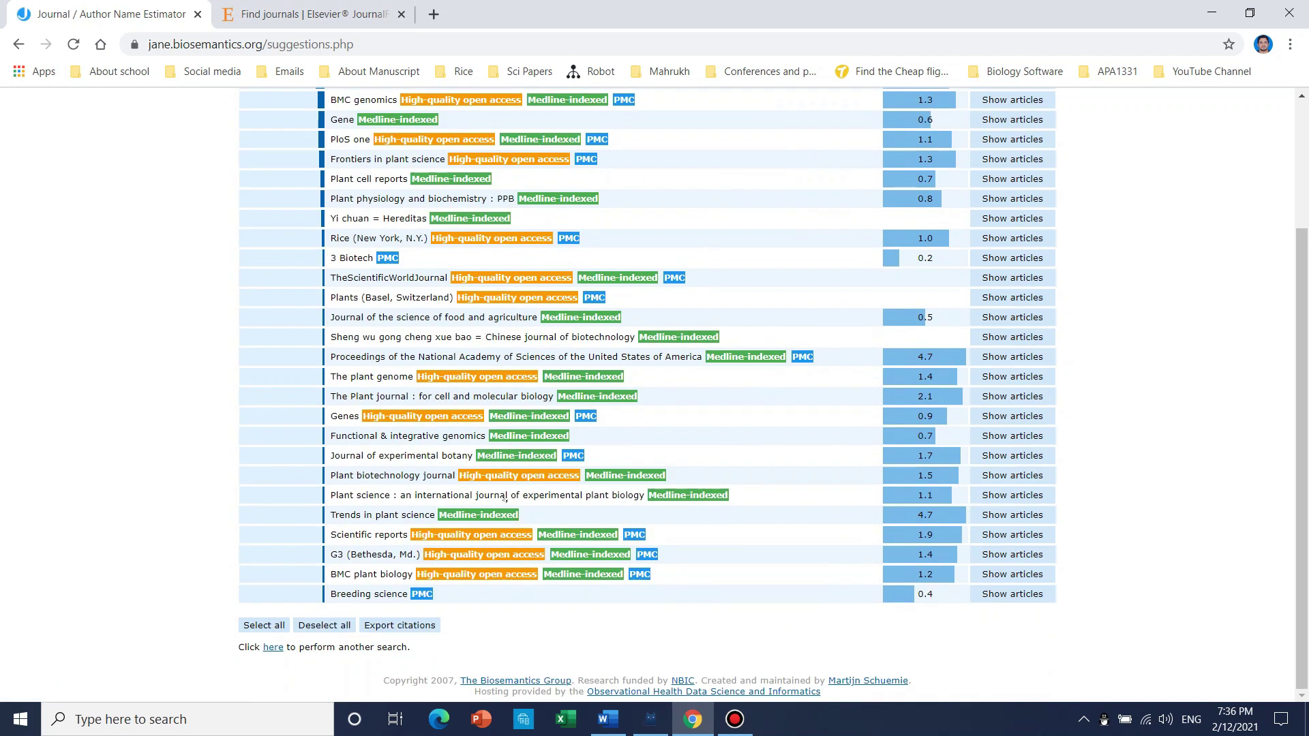
scroll(251, 159, "up", 3)
left_click(310, 14)
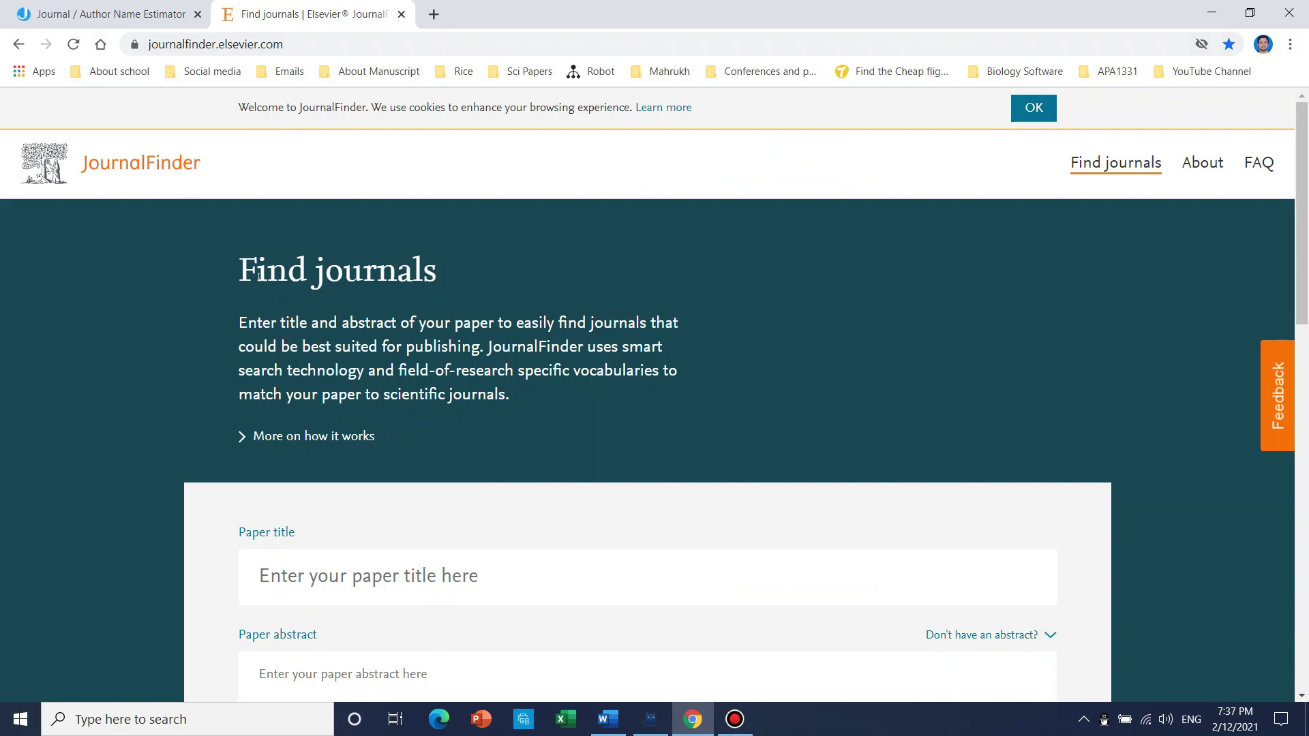
Scroll through JournalFinder's submission form, noting its Paper title field, then return to Word
scroll(194, 341, "down", 1)
scroll(198, 272, "up", 1)
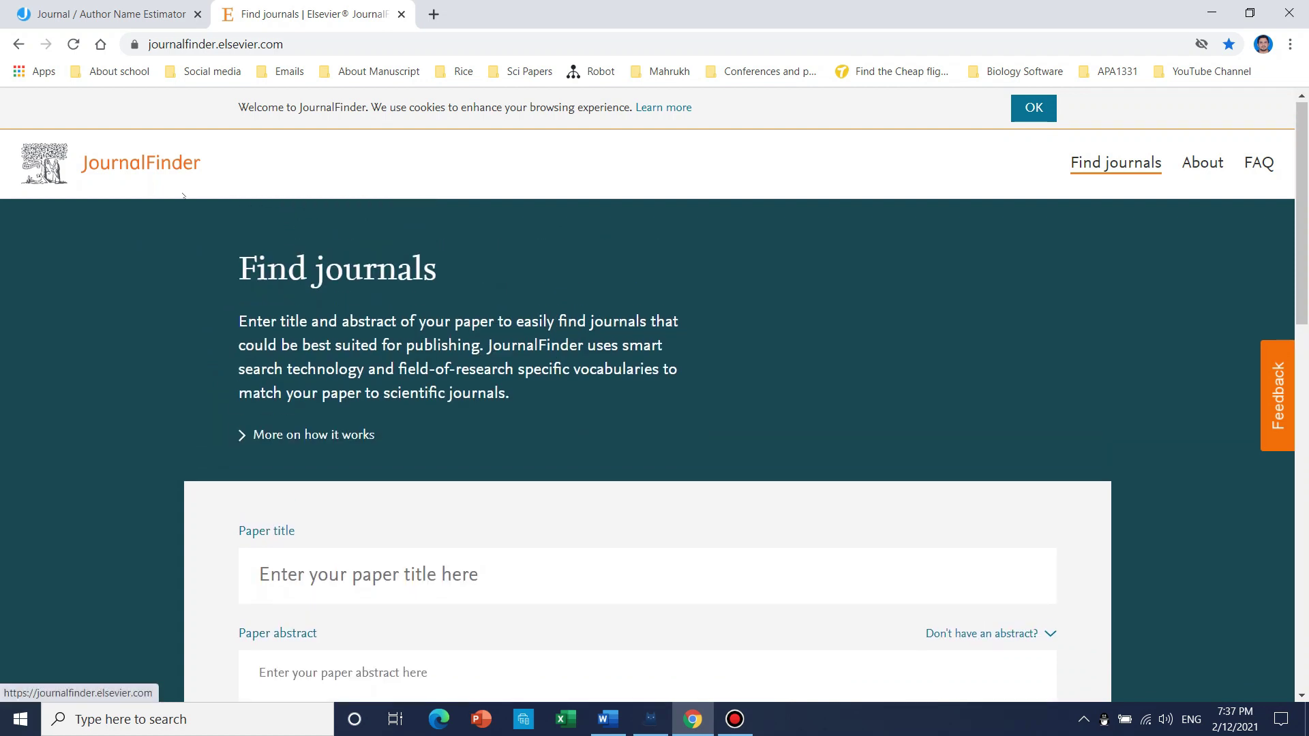
scroll(204, 129, "down", 1)
left_click_drag(285, 44, 139, 35)
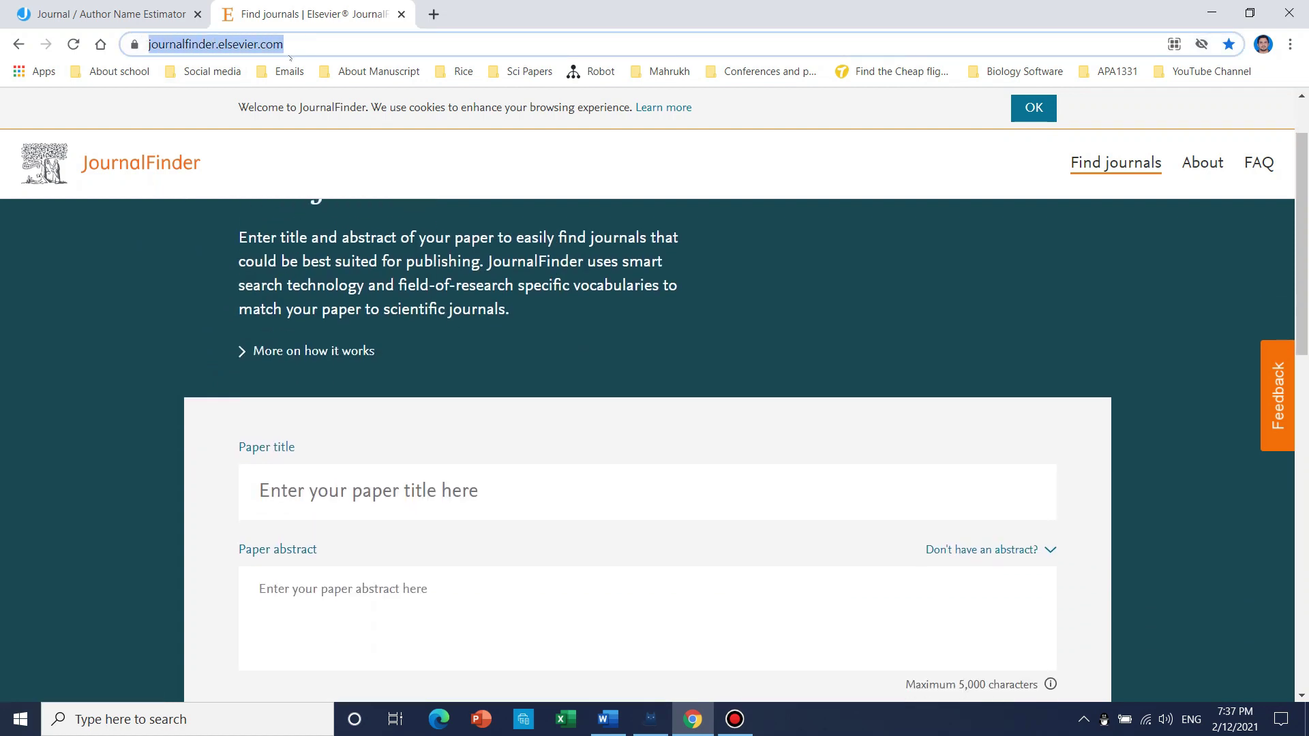
scroll(377, 235, "down", 3)
scroll(323, 399, "up", 2)
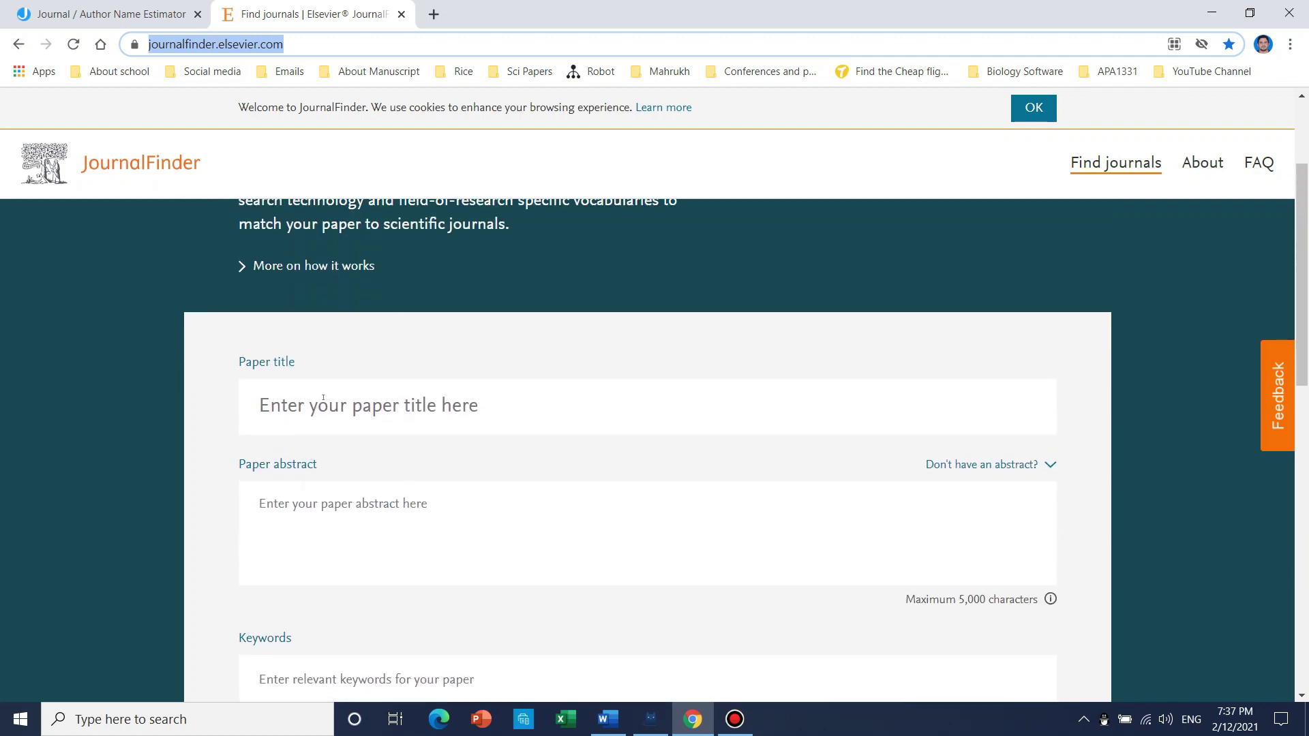
left_click_drag(310, 359, 230, 357)
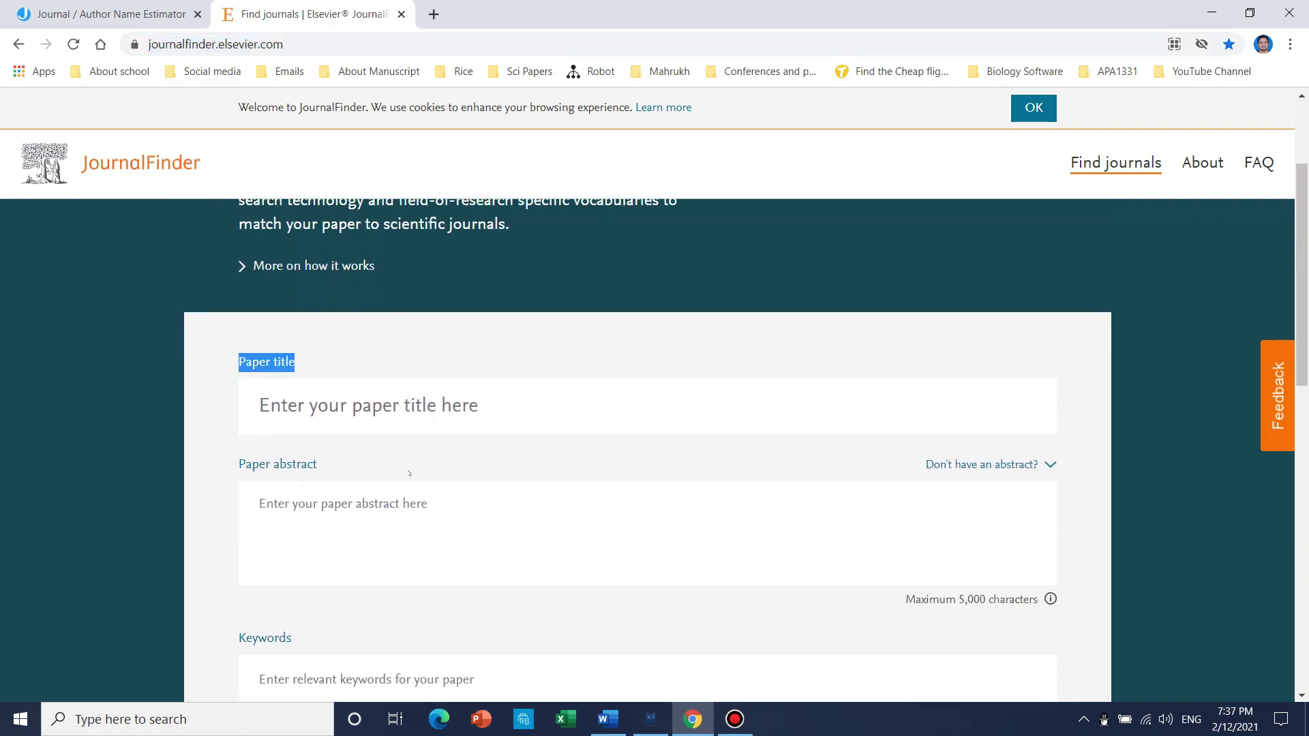
scroll(397, 503, "down", 5)
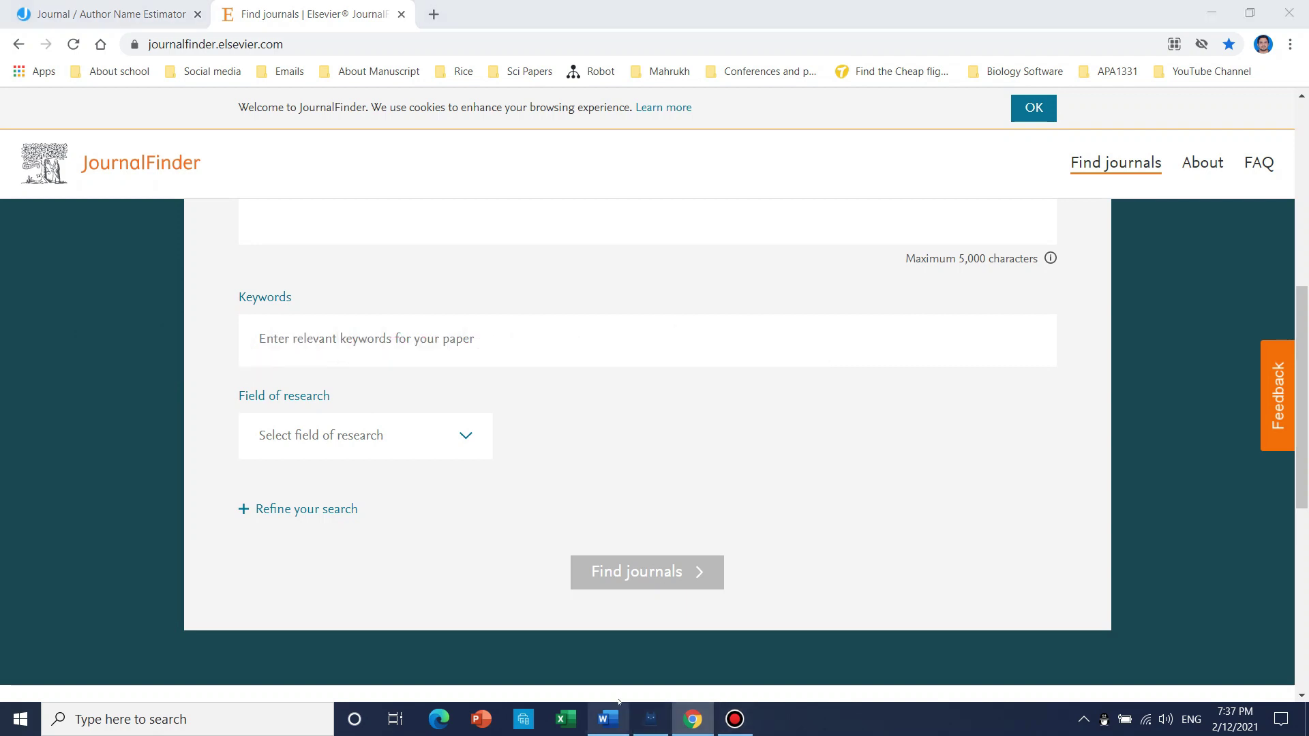
left_click(609, 719)
Copy the manuscript title from Word
scroll(634, 466, "up", 10)
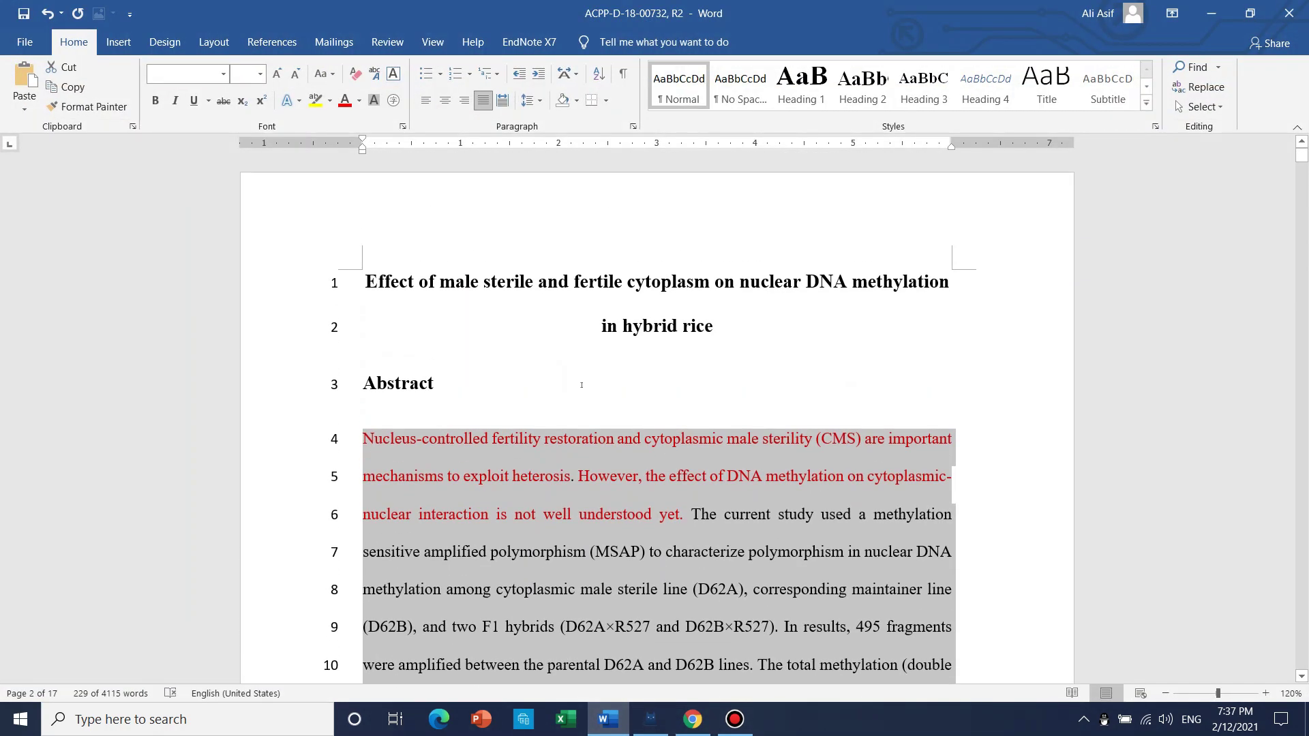
left_click(713, 326)
left_click_drag(722, 328, 365, 282)
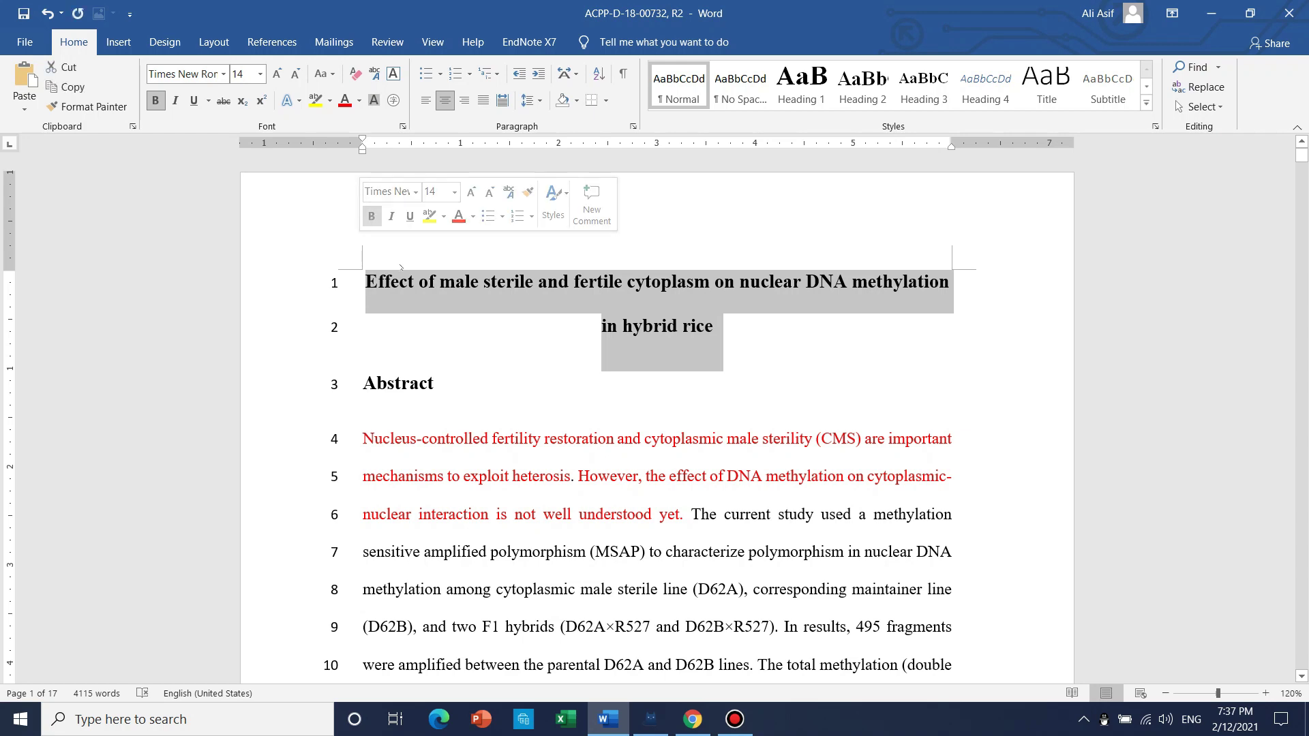
right_click(416, 298)
left_click(452, 327)
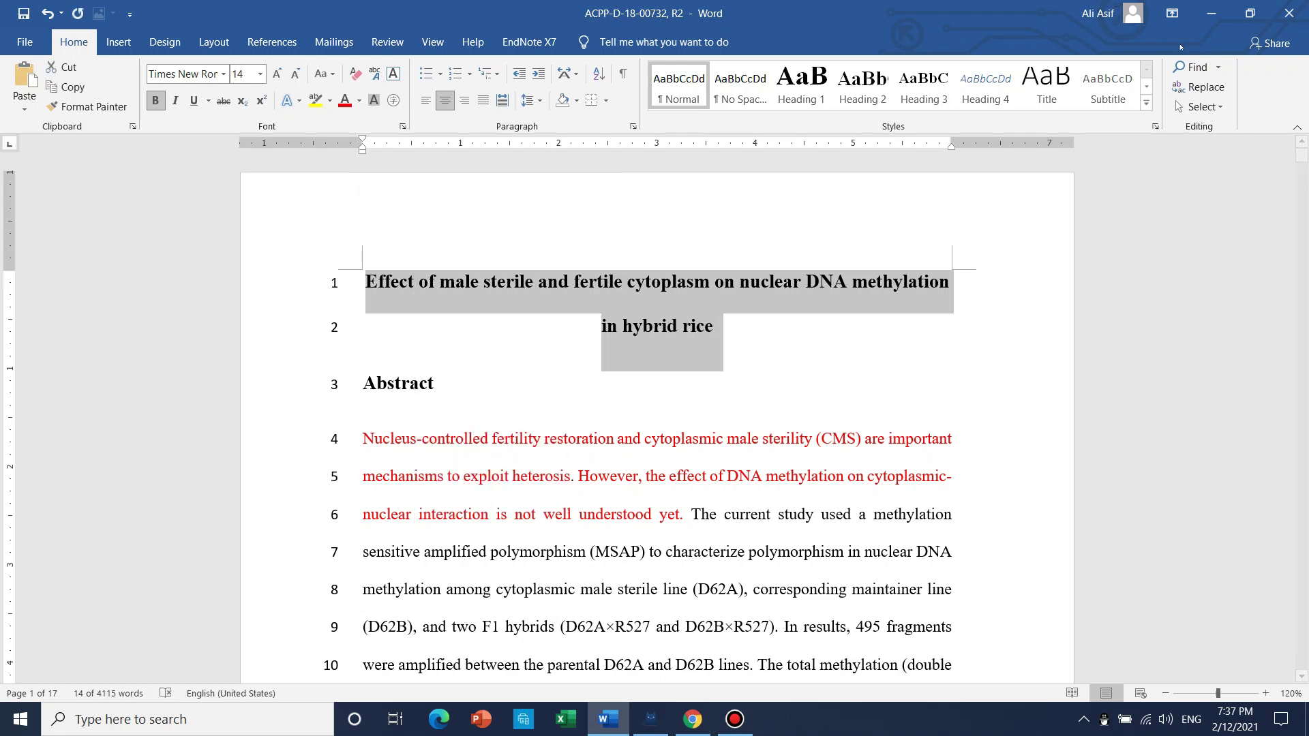
left_click(1211, 13)
Paste the title into JournalFinder's Paper title field and return to the Word document
scroll(378, 410, "up", 8)
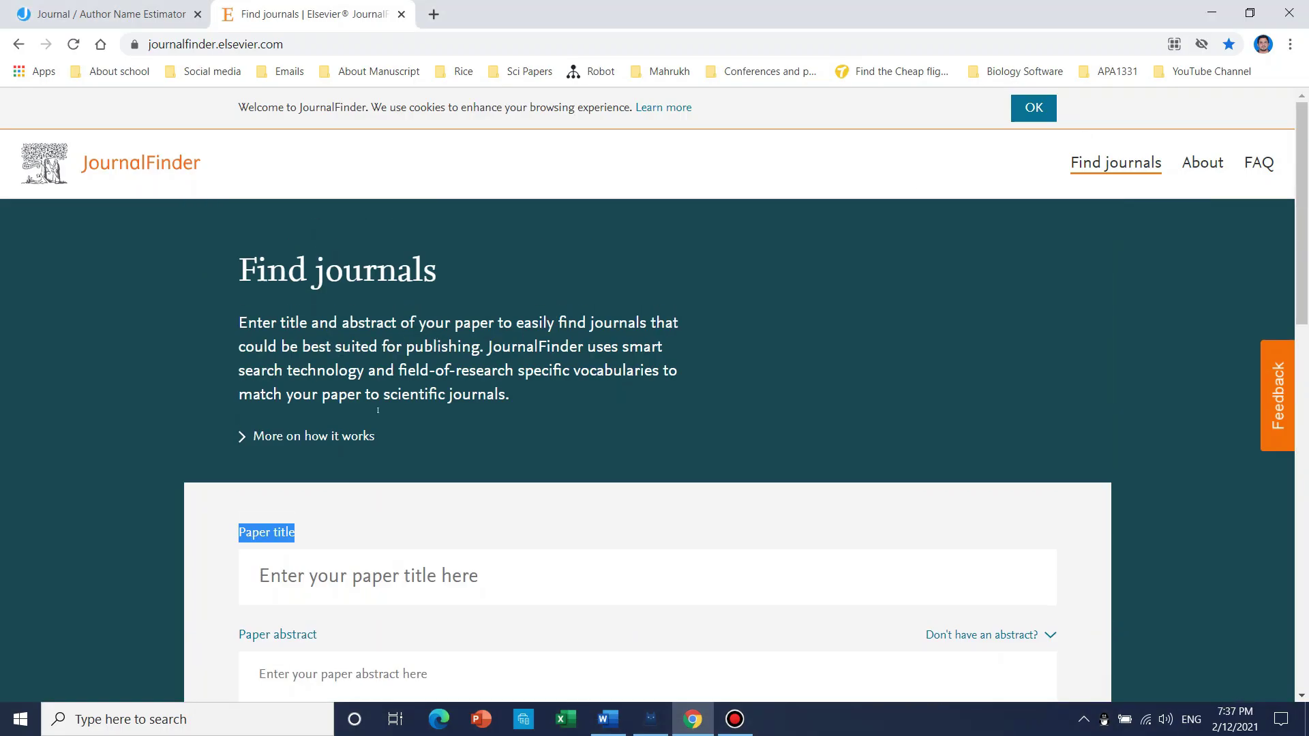
left_click(380, 576)
key("ctrl+v")
scroll(346, 373, "down", 5)
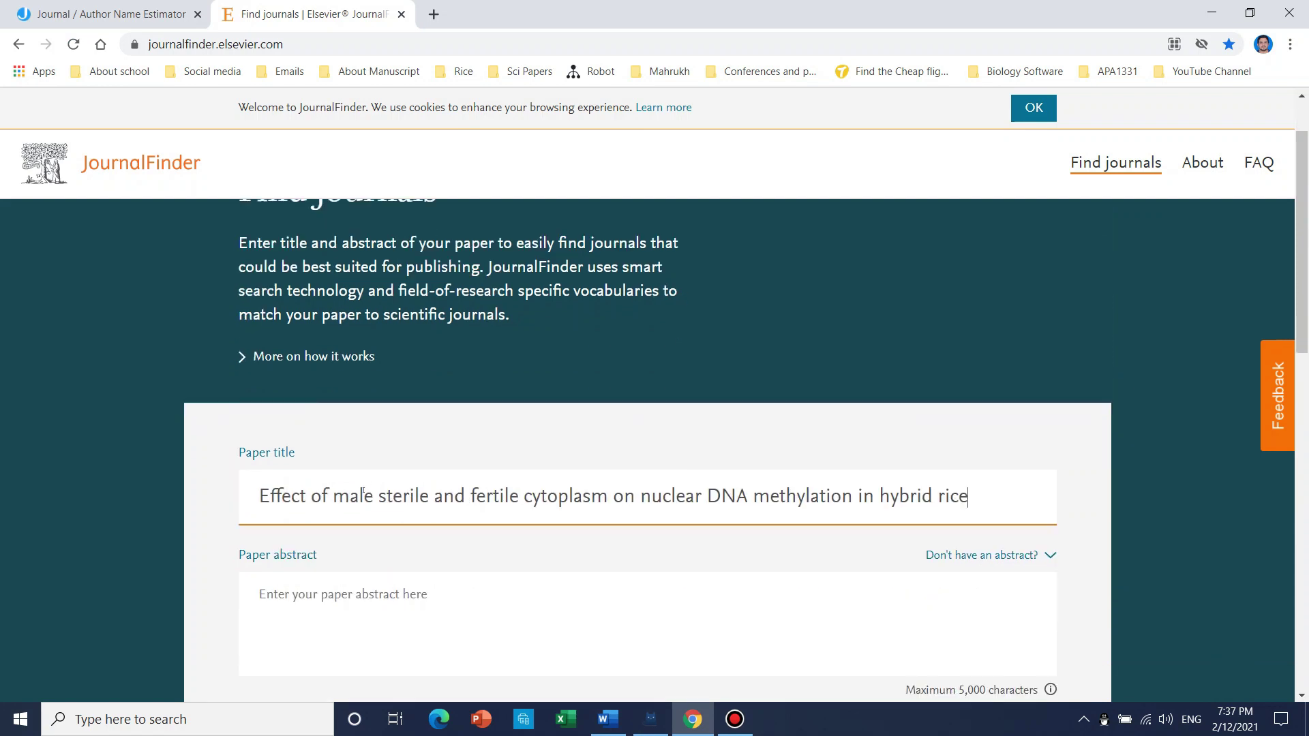
left_click(345, 359)
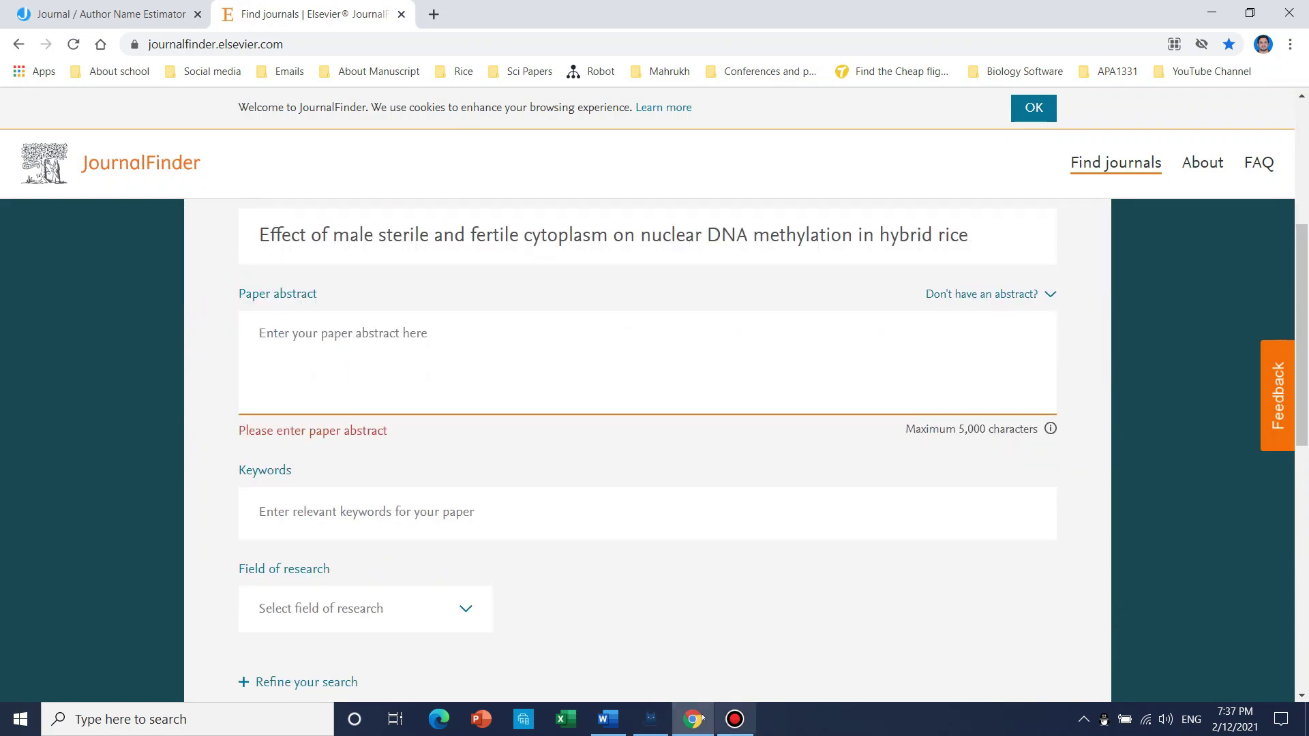
left_click(607, 719)
left_click(636, 641)
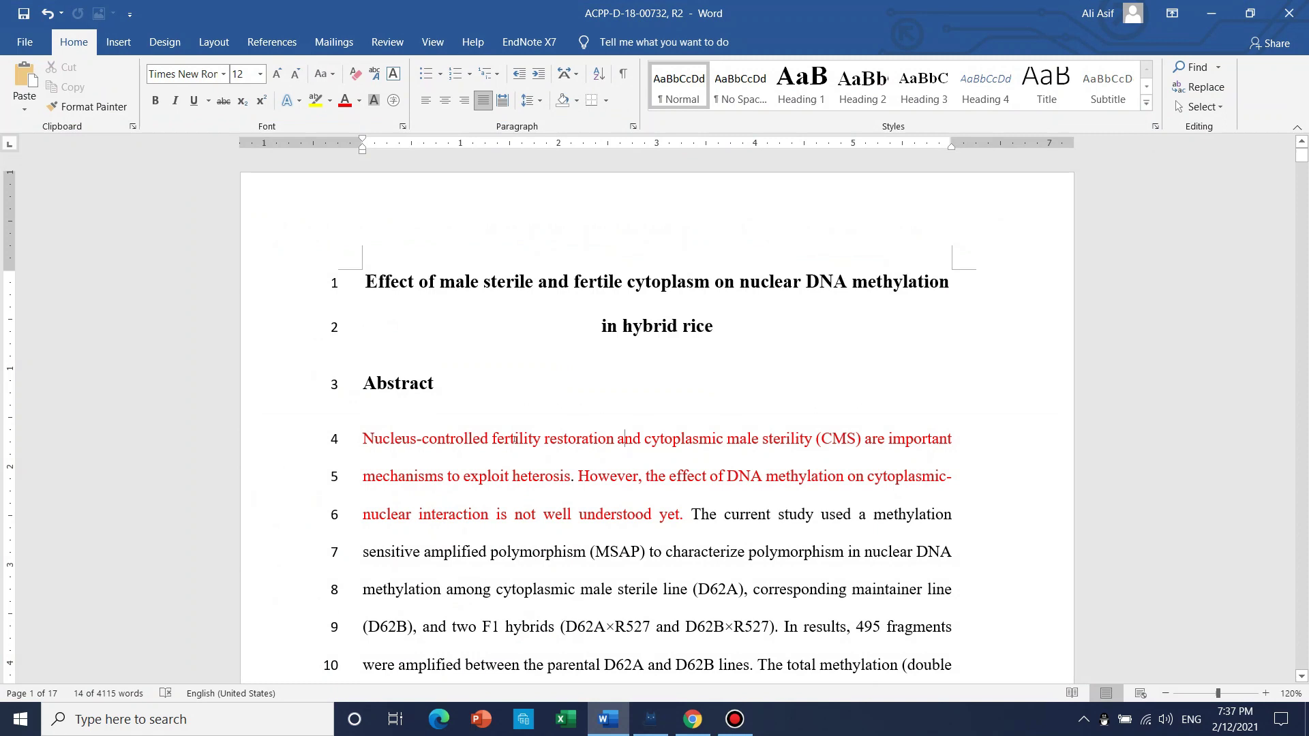
Copy the full abstract from Word into JournalFinder's Paper abstract field
scroll(636, 641, "down", 2)
left_click_drag(362, 340, 646, 525)
right_click(542, 504)
left_click(579, 292)
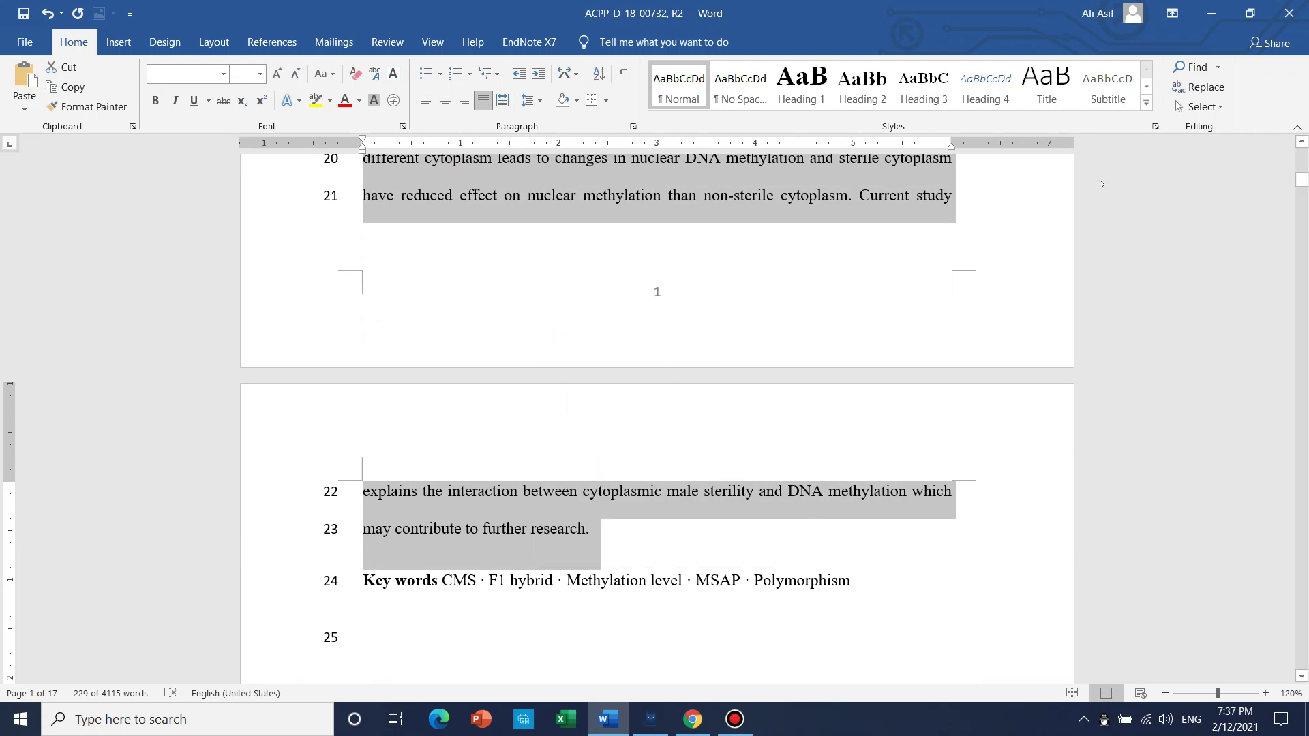
left_click(1212, 13)
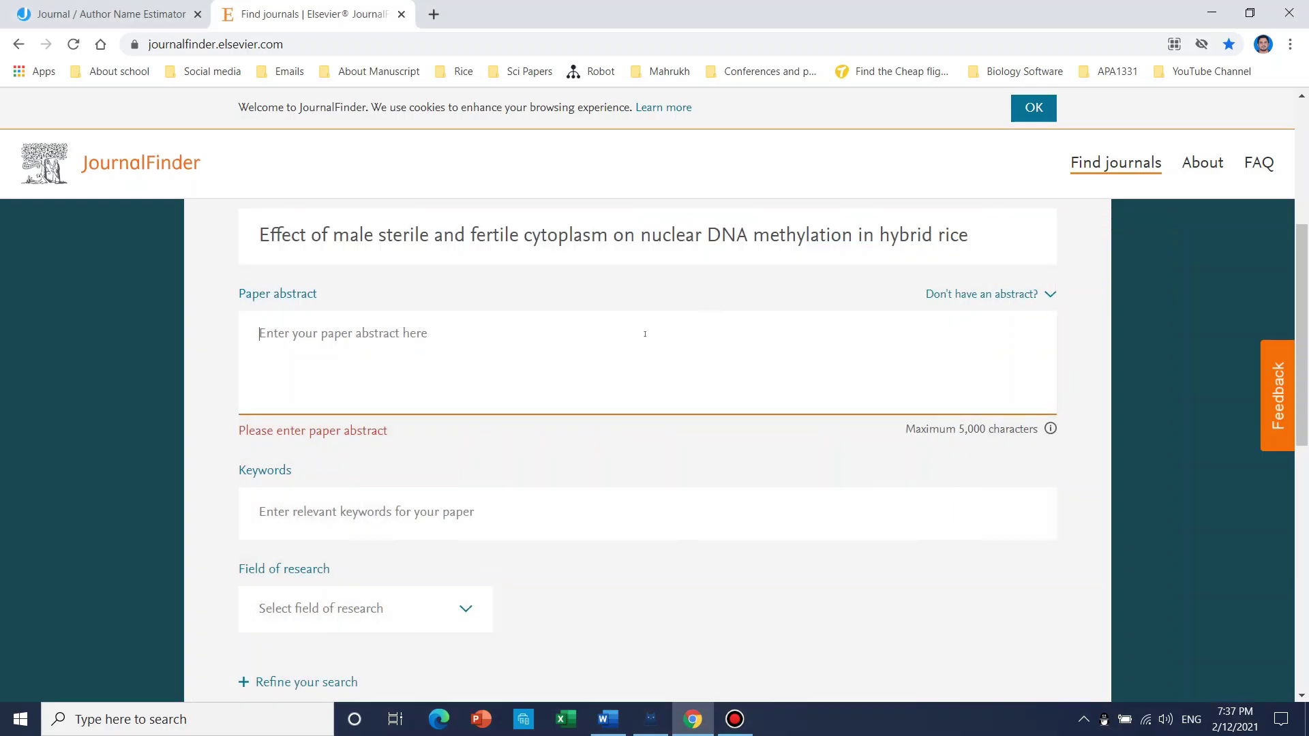
left_click(402, 335)
key("ctrl+v")
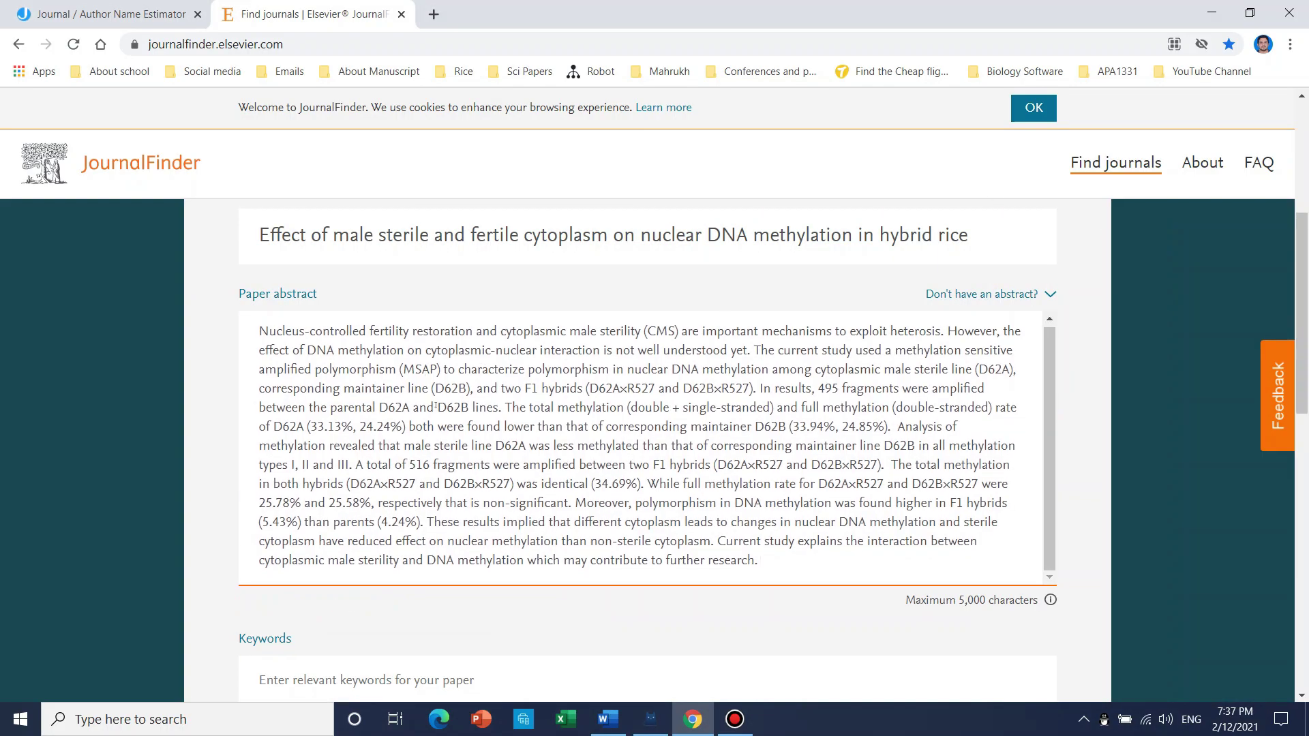
Return to Word and select the manuscript's Key words list
left_click(608, 719)
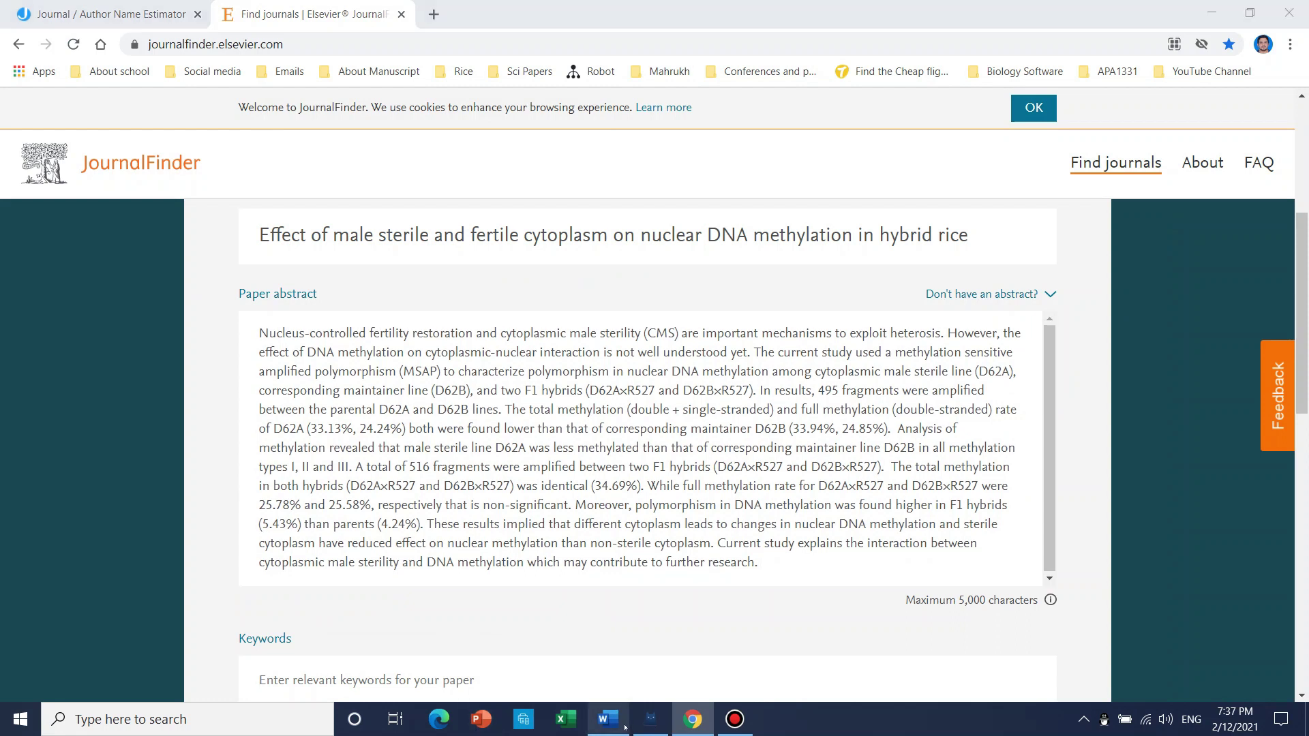
scroll(654, 409, "down", 2)
left_click_drag(860, 447, 458, 442)
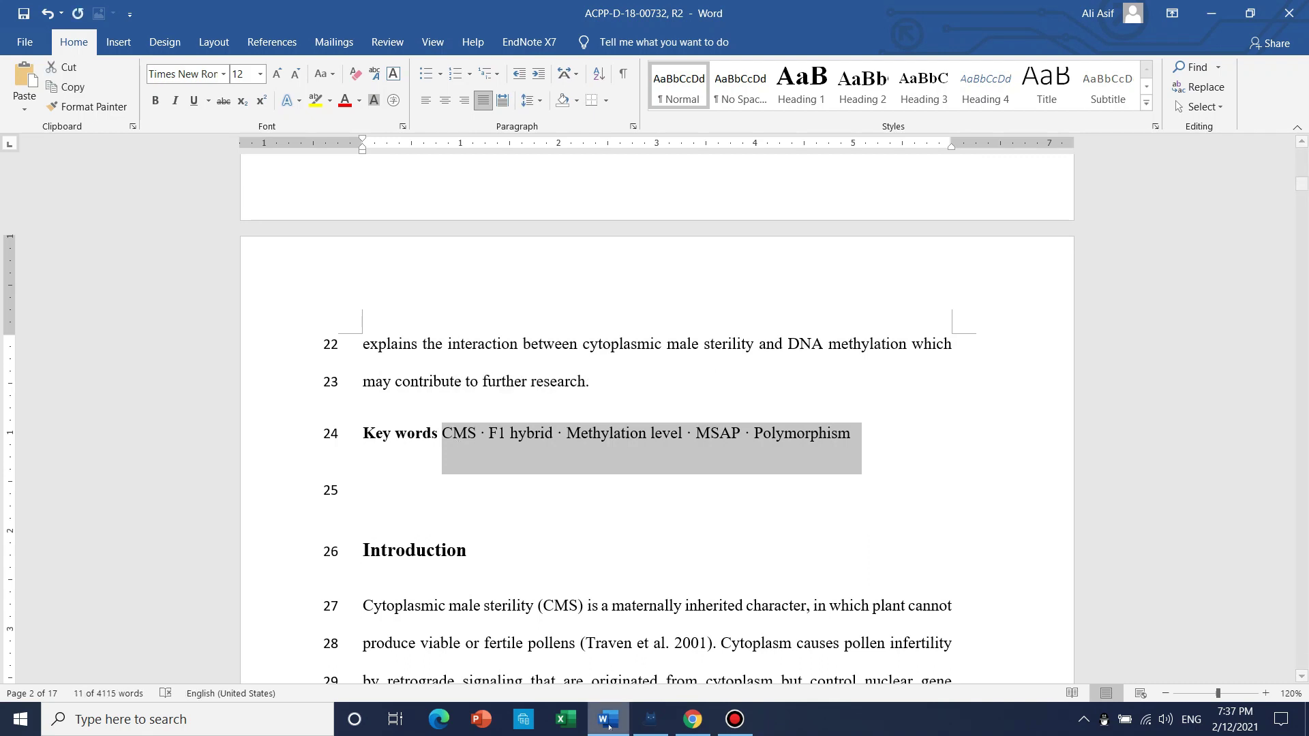
Paste the keywords, set field of research to Agricultural and Biological Sciences, and search journals
left_click(690, 722)
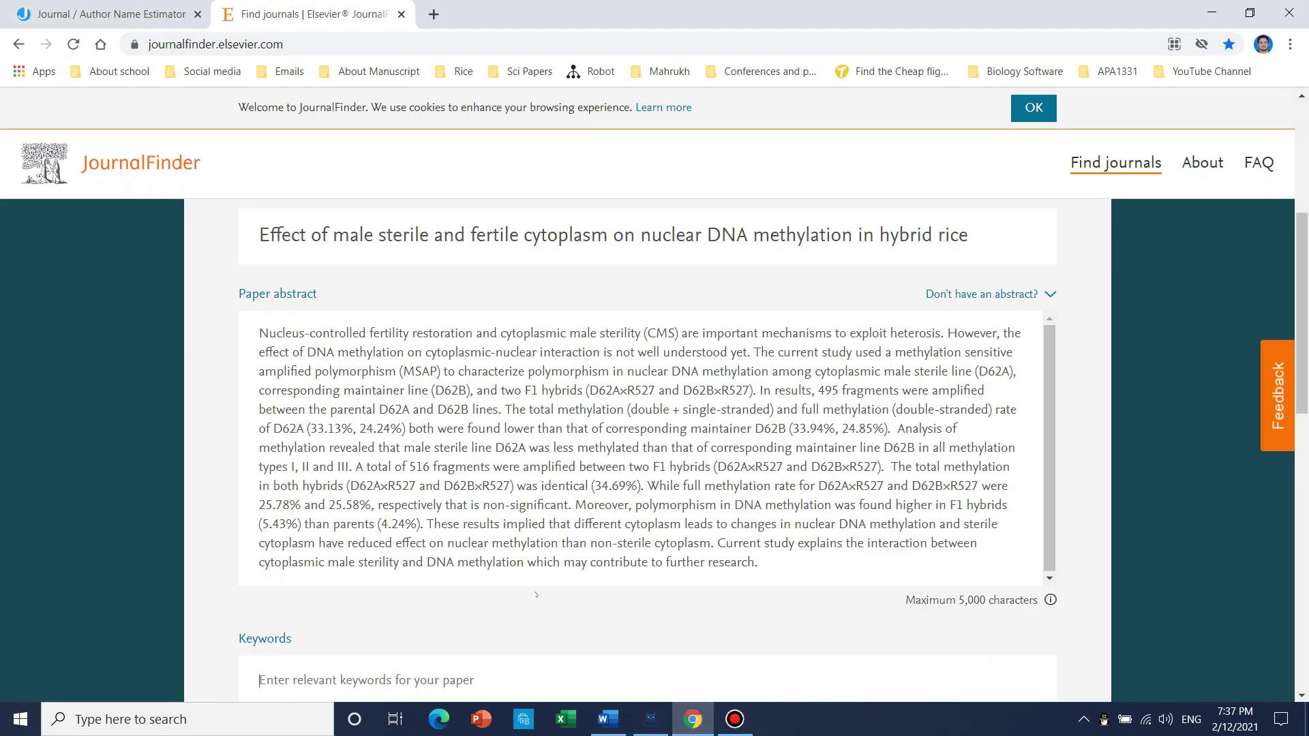
scroll(536, 595, "down", 5)
key("ctrl+v")
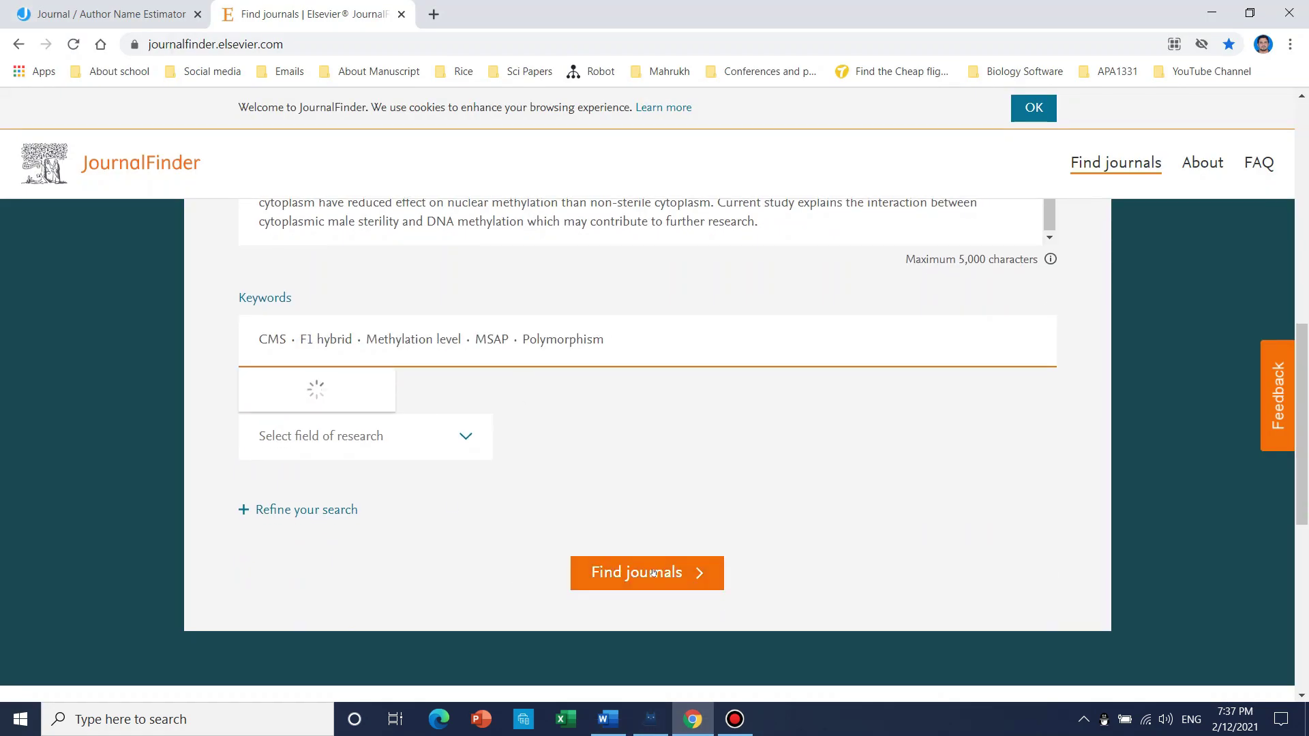
left_click(471, 447)
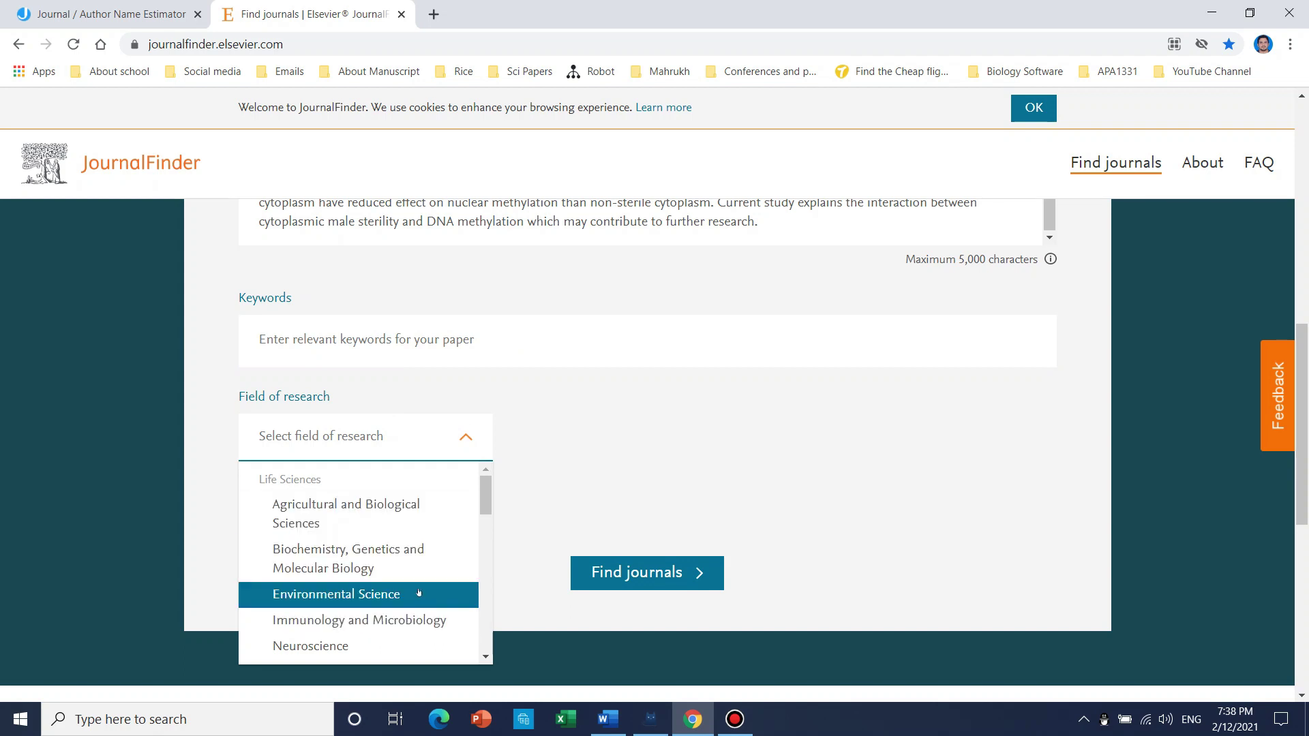
left_click(425, 512)
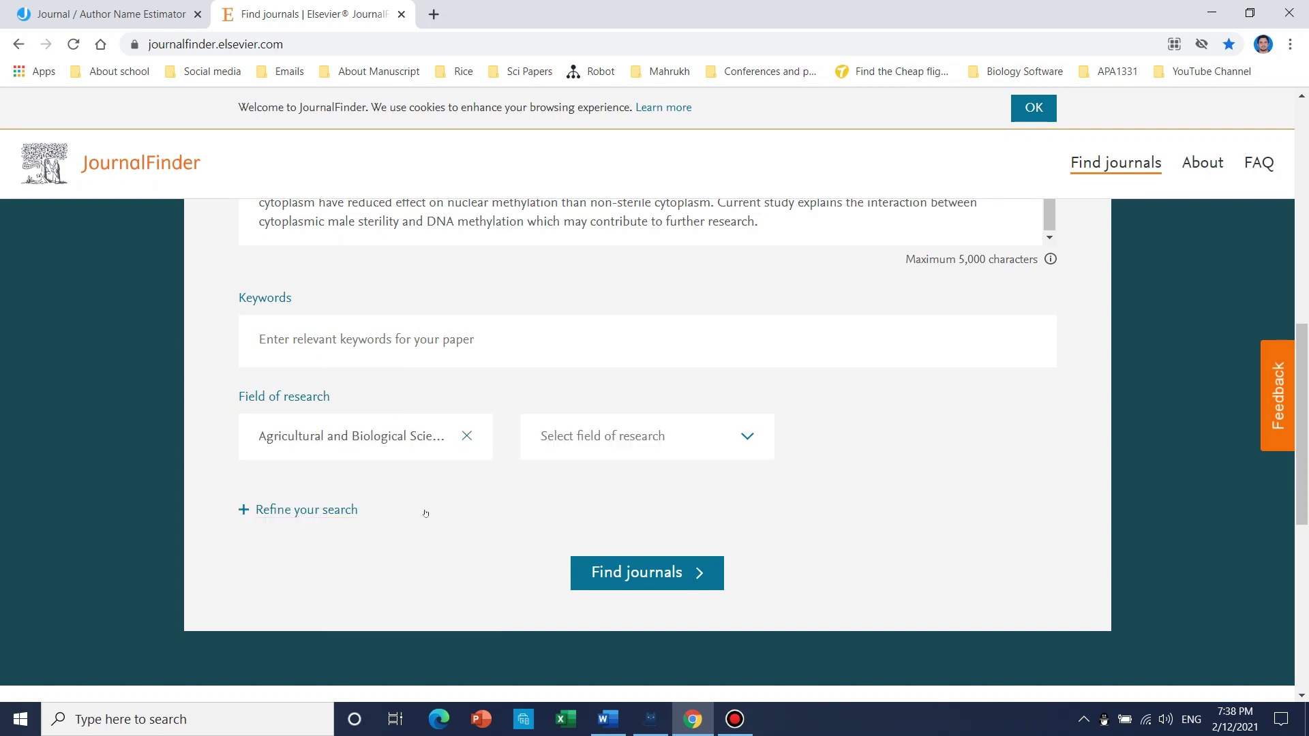
left_click(653, 573)
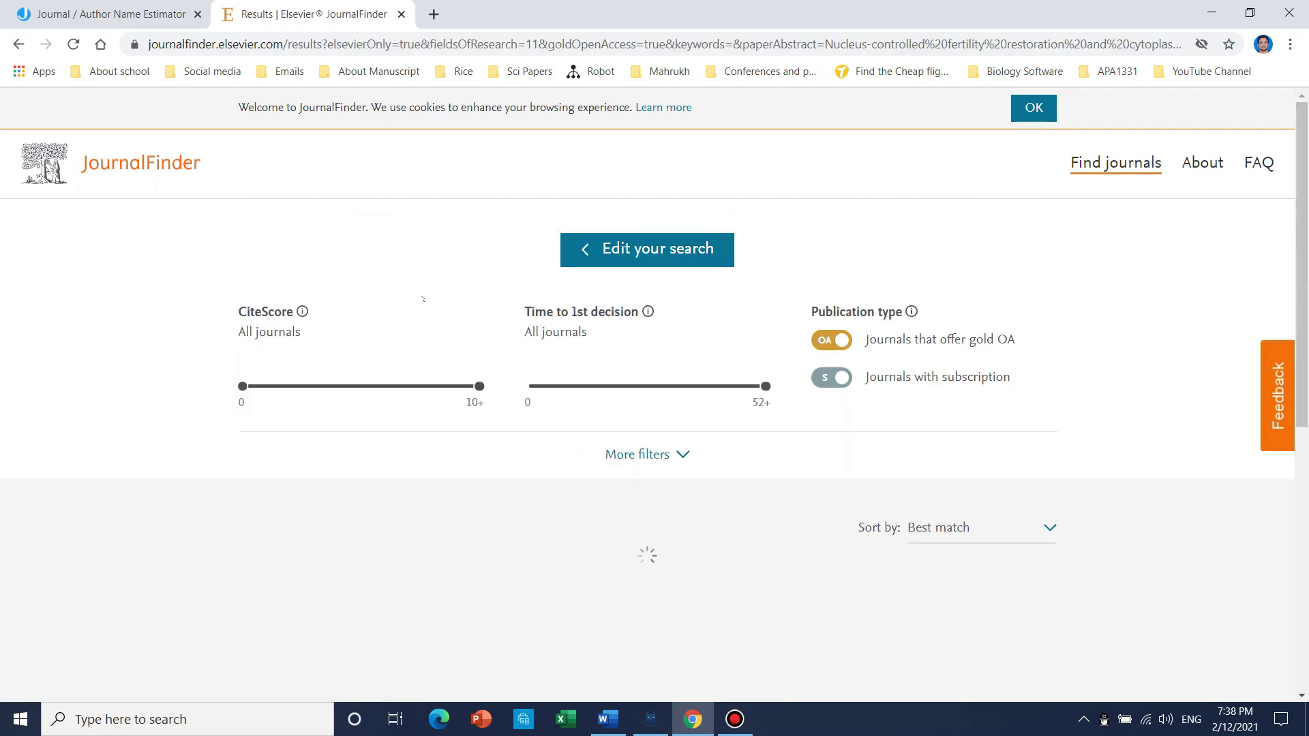
Scroll through the top journal matches, from Journal of Integrative Agriculture down to Rice Science (CiteScore 4.7)
scroll(383, 405, "down", 5)
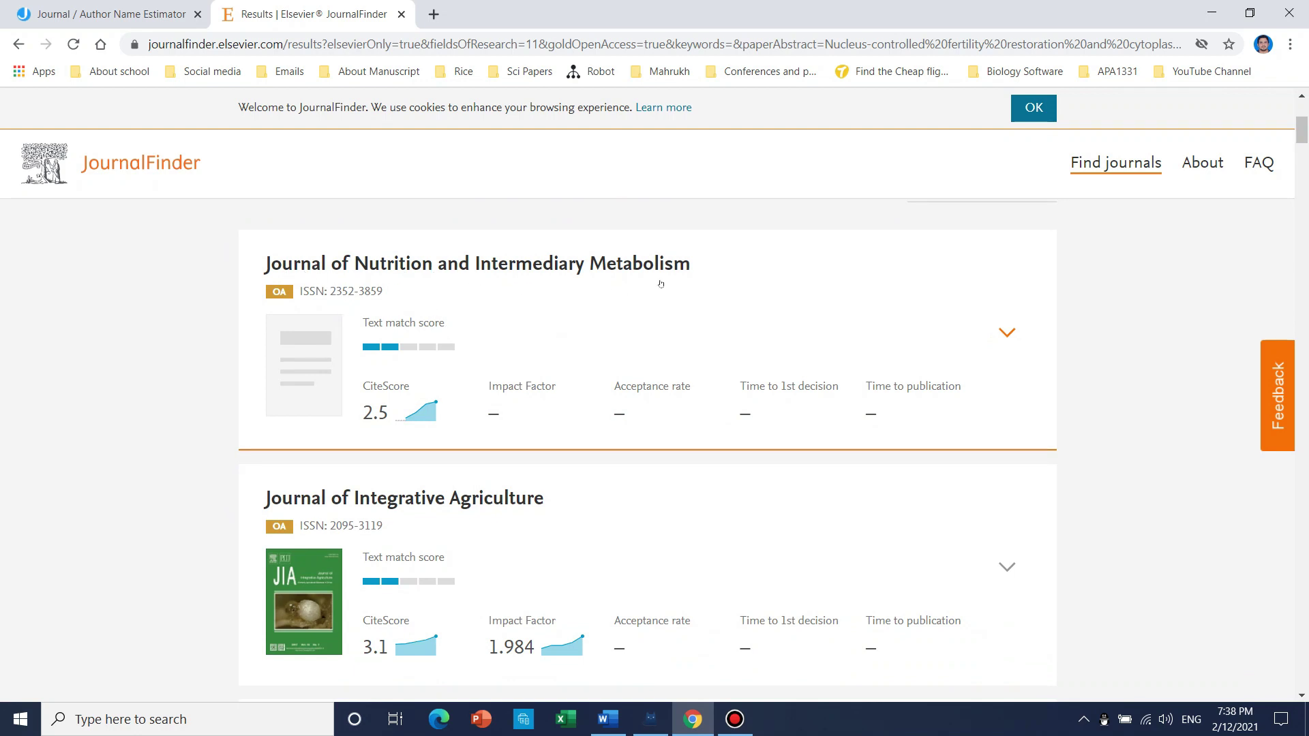
scroll(503, 372, "down", 3)
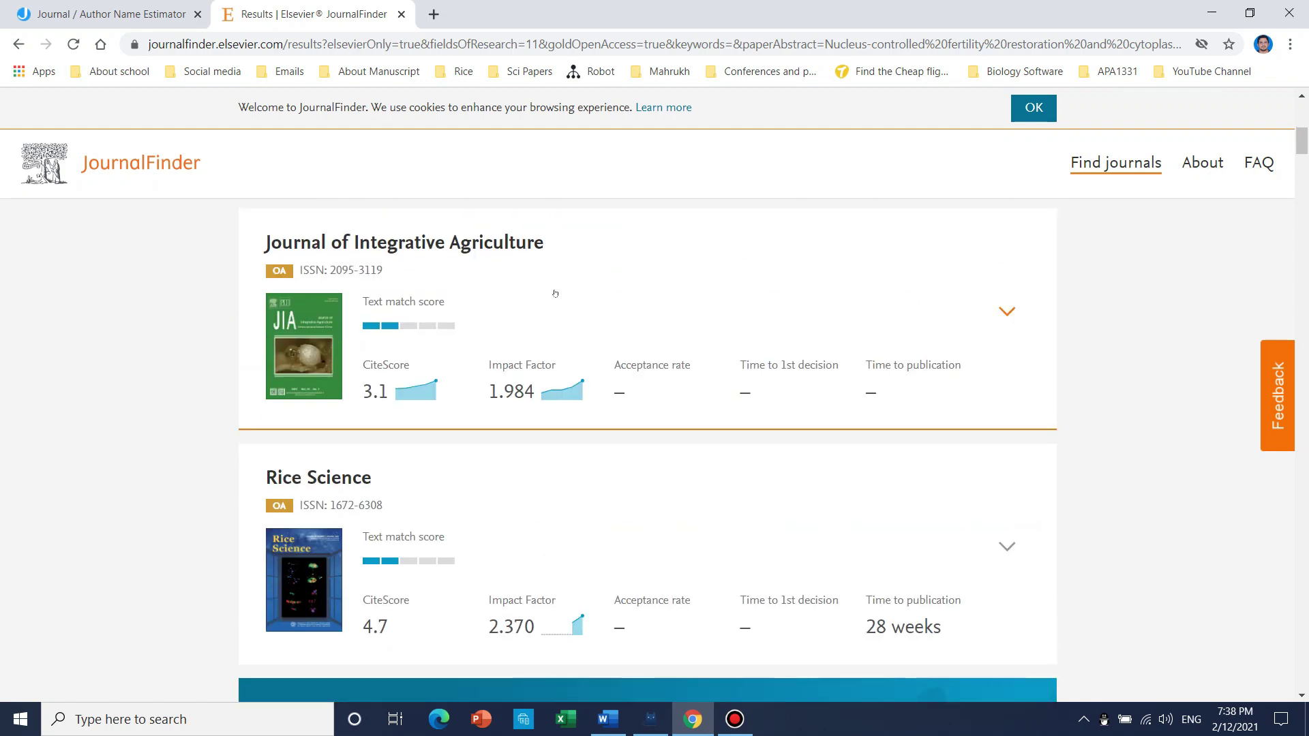
scroll(433, 373, "down", 1)
scroll(434, 373, "down", 3)
scroll(573, 362, "up", 4)
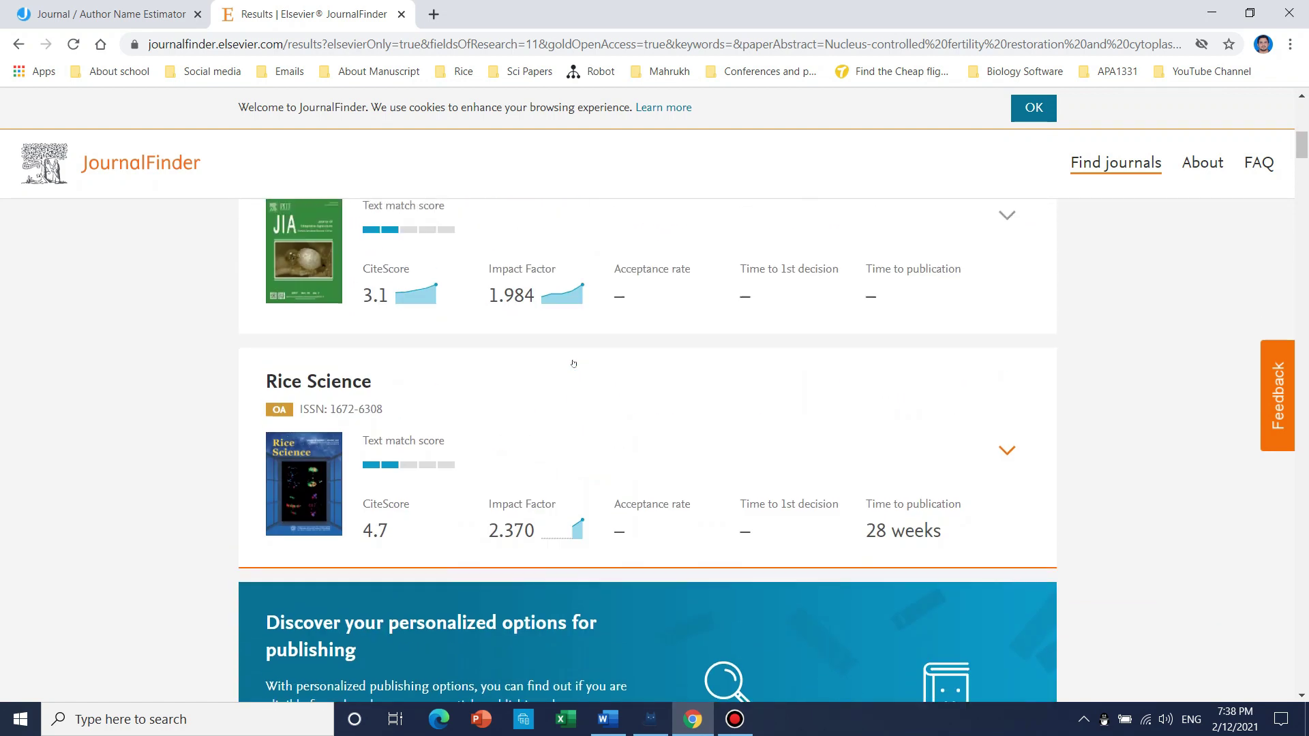
scroll(590, 335, "up", 1)
scroll(591, 348, "up", 1)
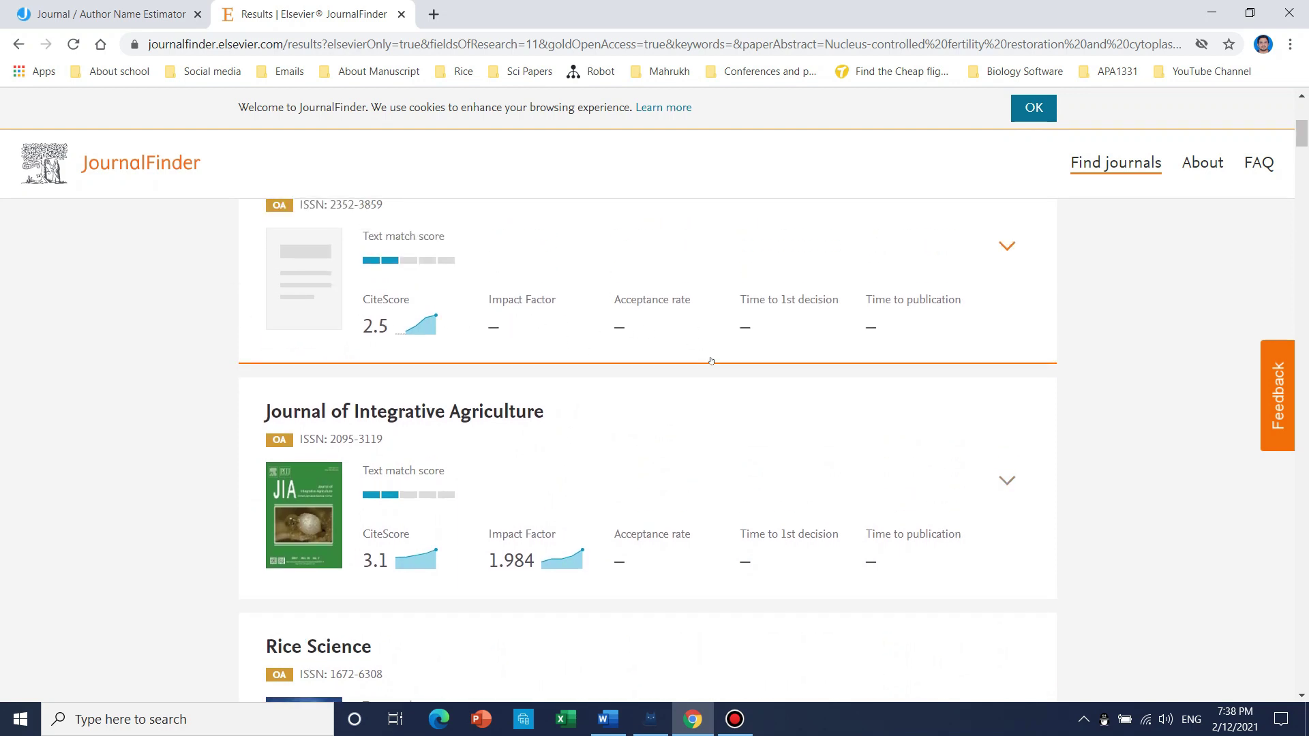
scroll(716, 328, "down", 4)
scroll(770, 314, "down", 1)
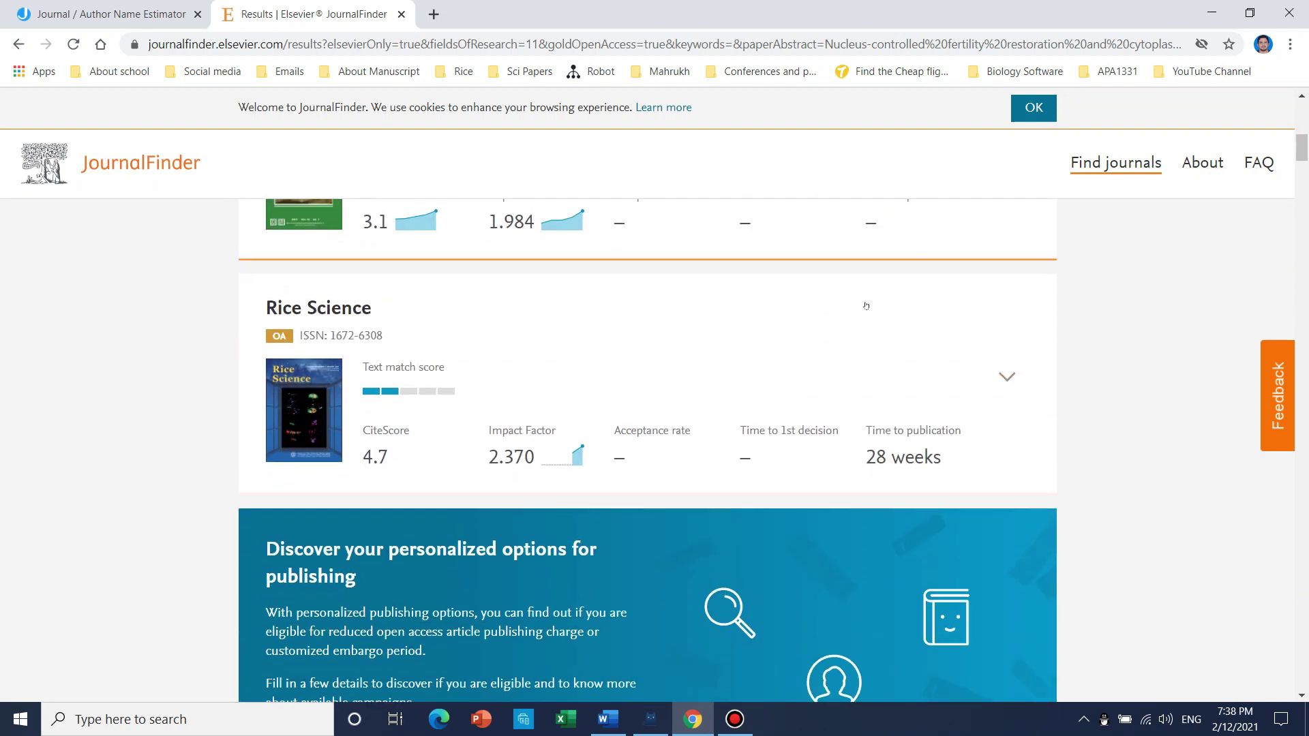
scroll(950, 442, "down", 4)
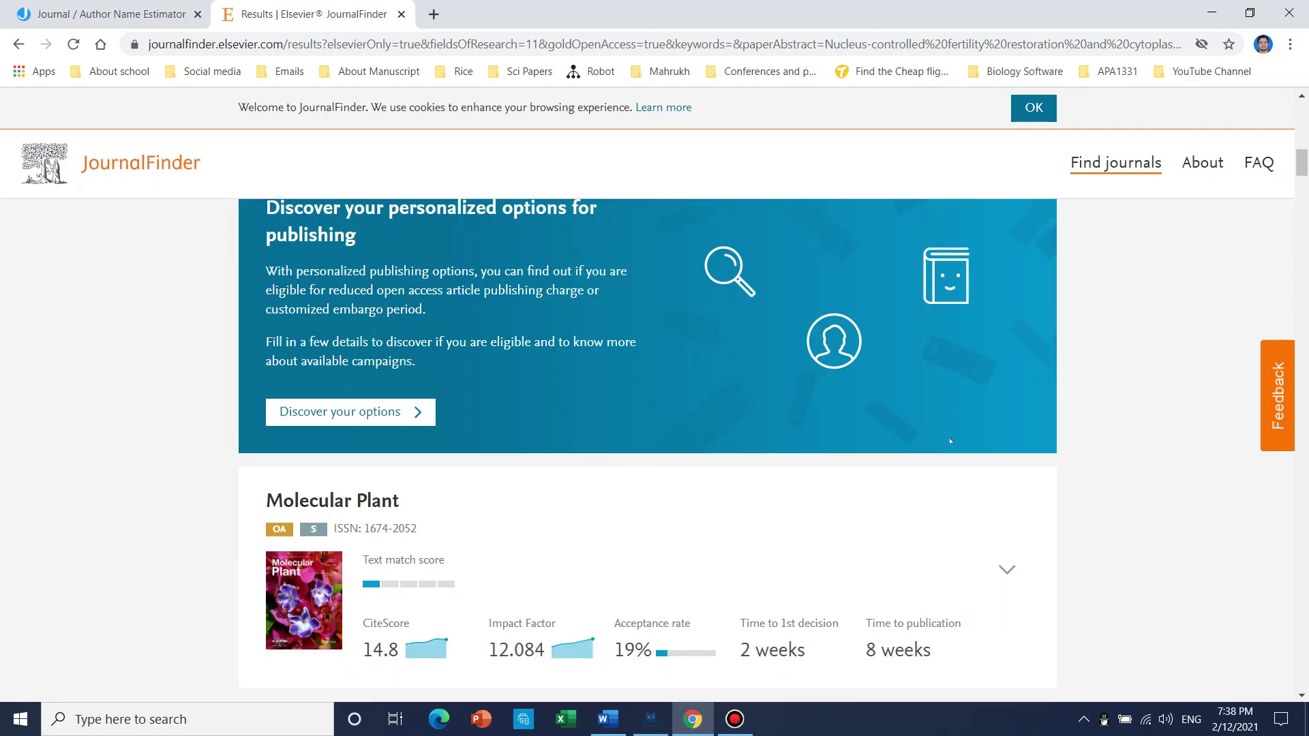
scroll(710, 417, "down", 2)
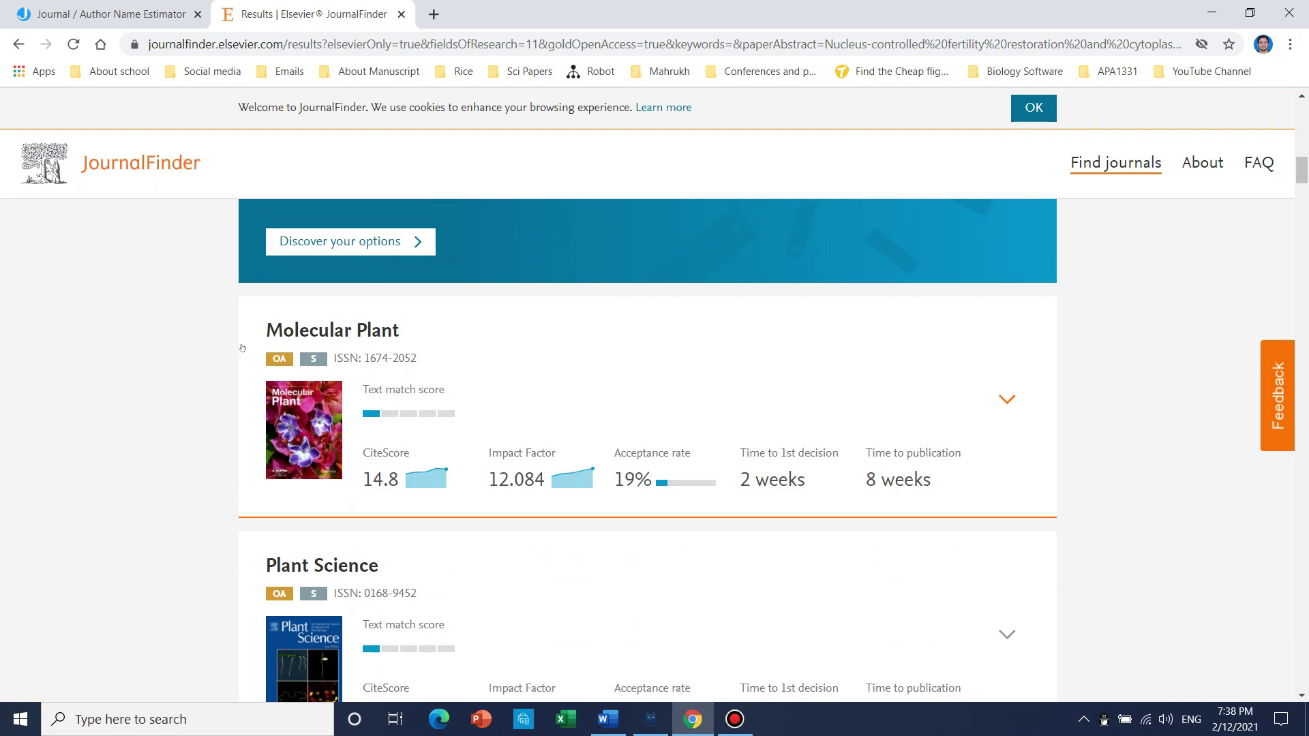
scroll(487, 411, "up", 1)
scroll(529, 342, "down", 1)
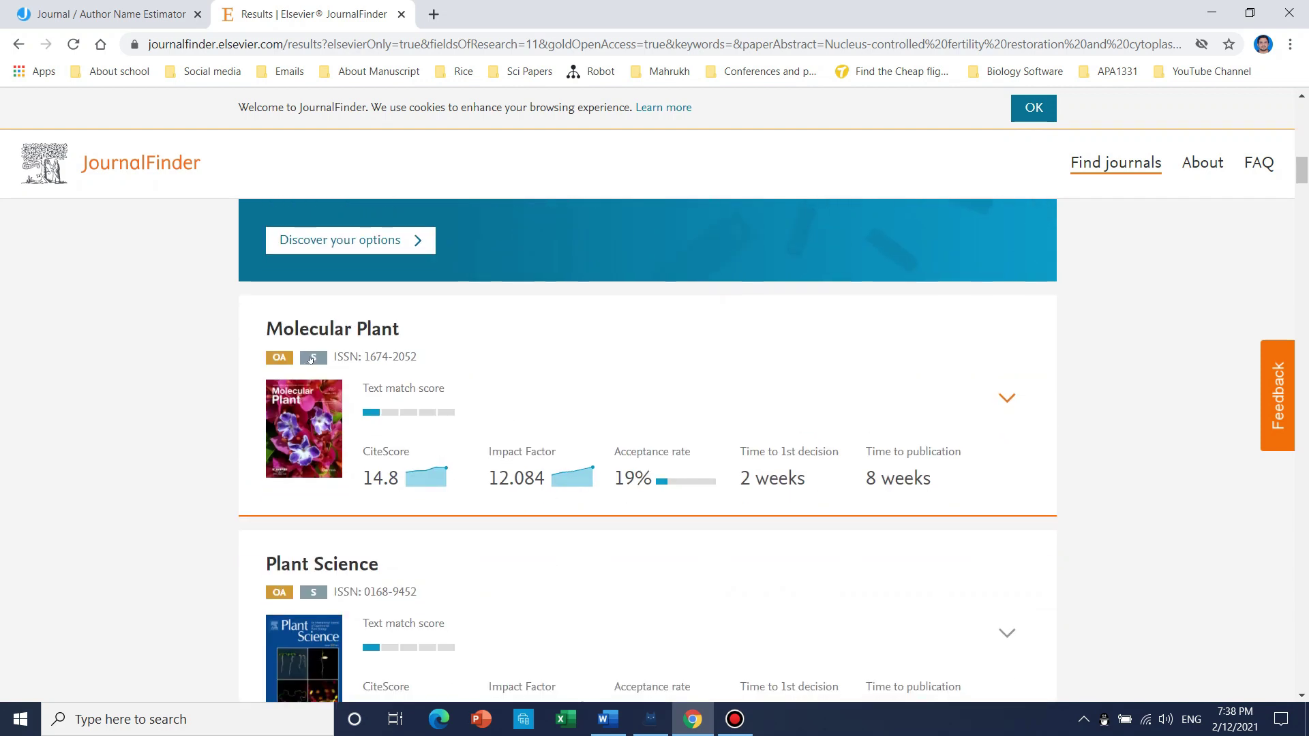
scroll(311, 359, "down", 2)
scroll(341, 355, "up", 2)
scroll(383, 347, "down", 1)
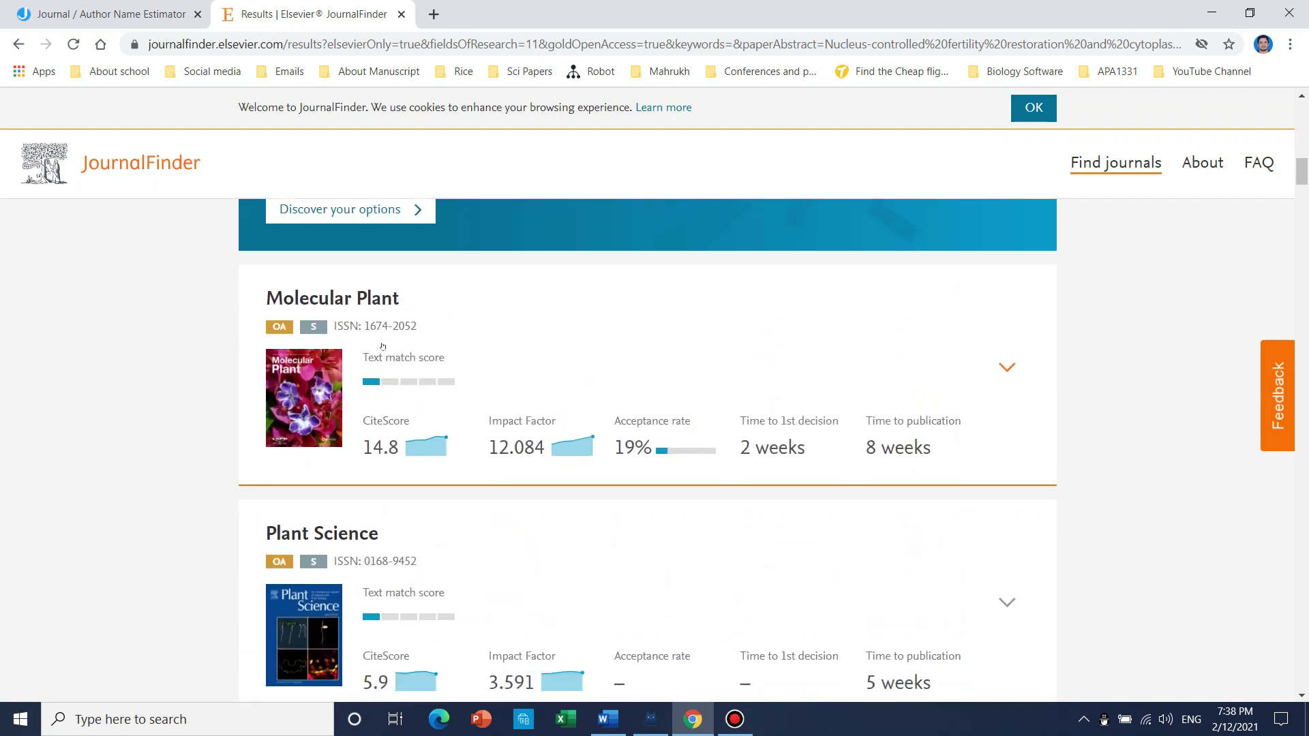
scroll(382, 347, "down", 3)
scroll(605, 501, "down", 3)
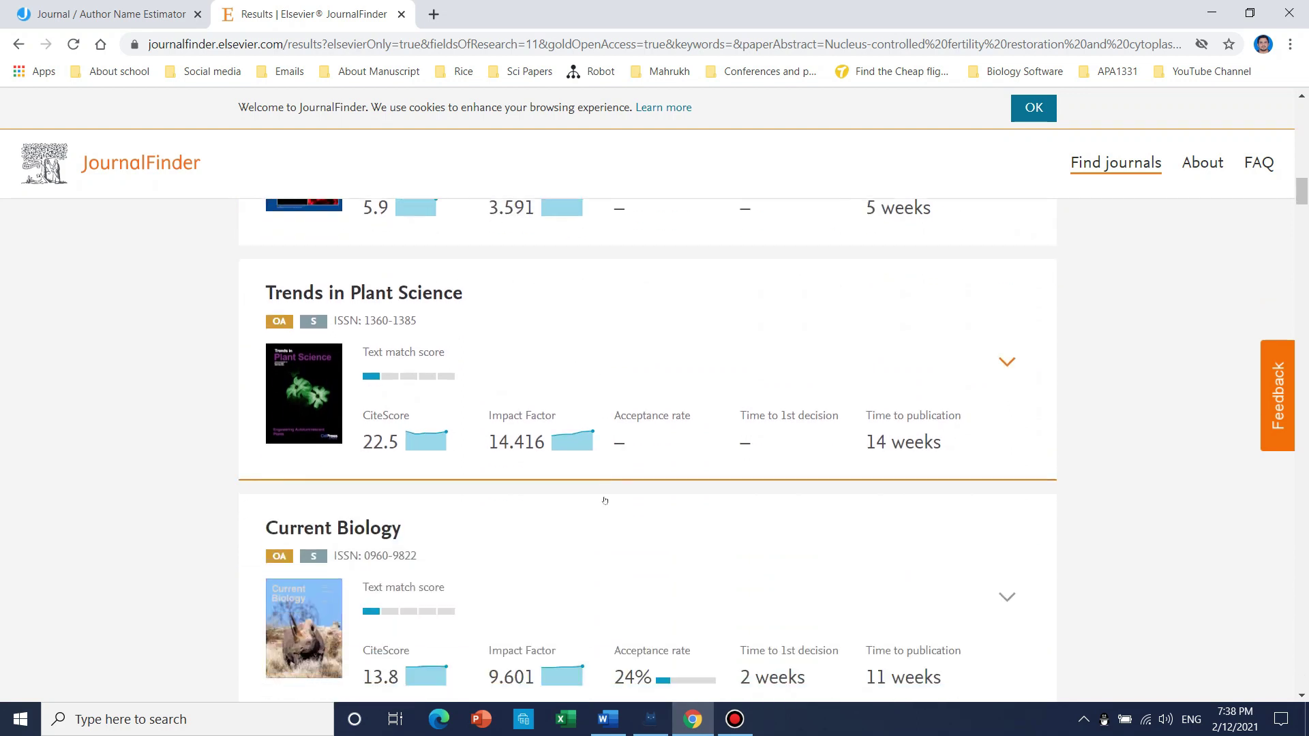
scroll(604, 500, "down", 4)
scroll(319, 297, "up", 1)
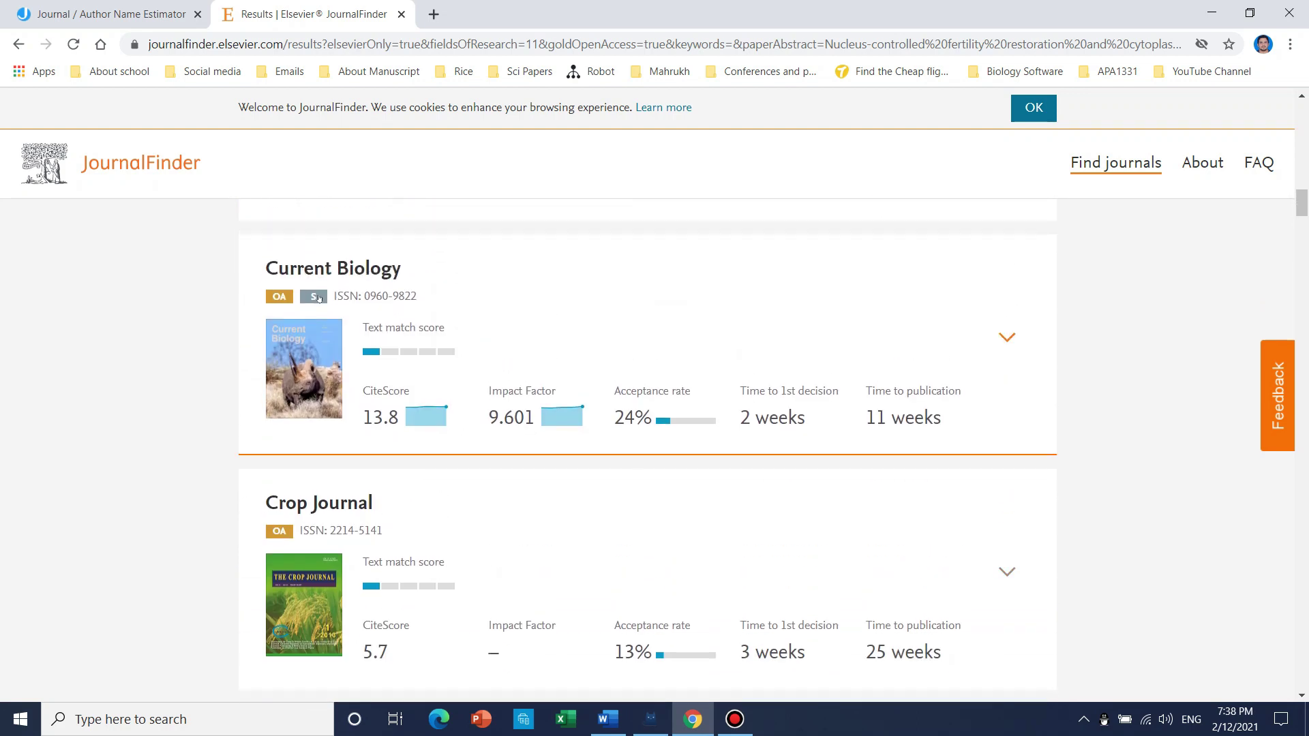
scroll(498, 528, "down", 3)
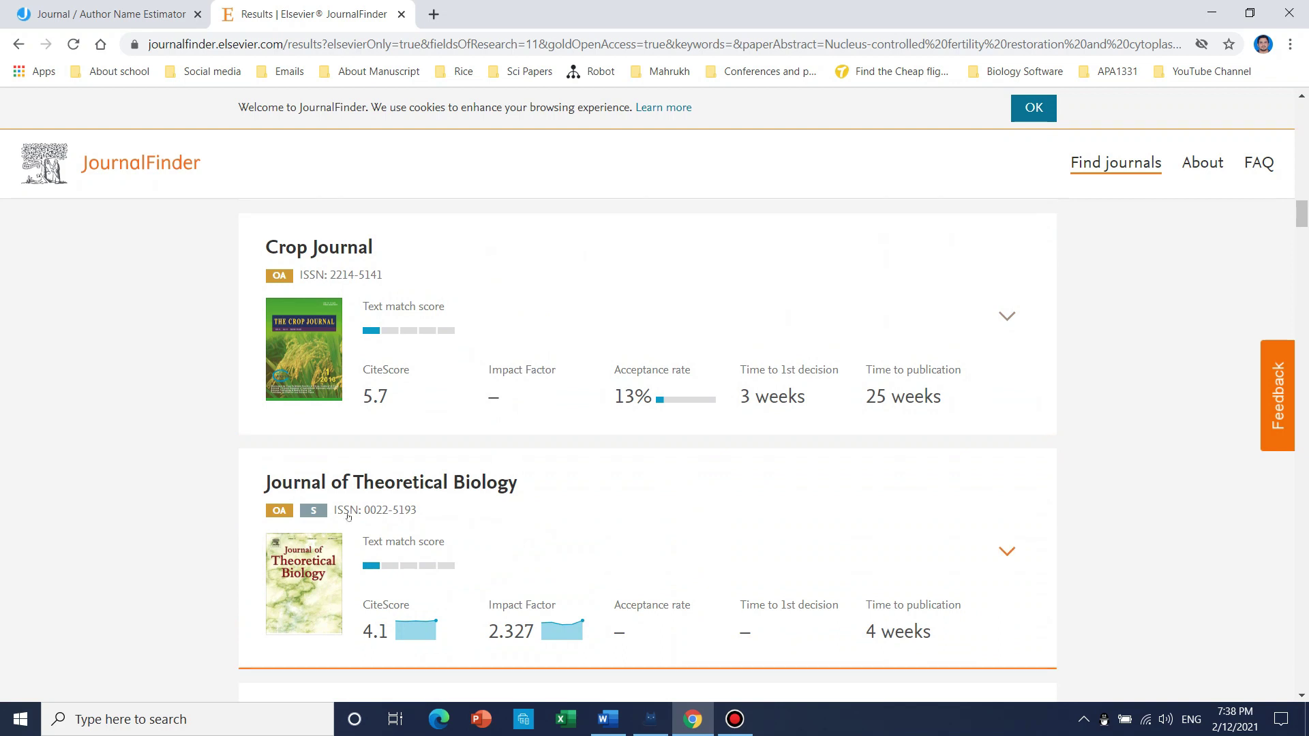
scroll(684, 456, "down", 5)
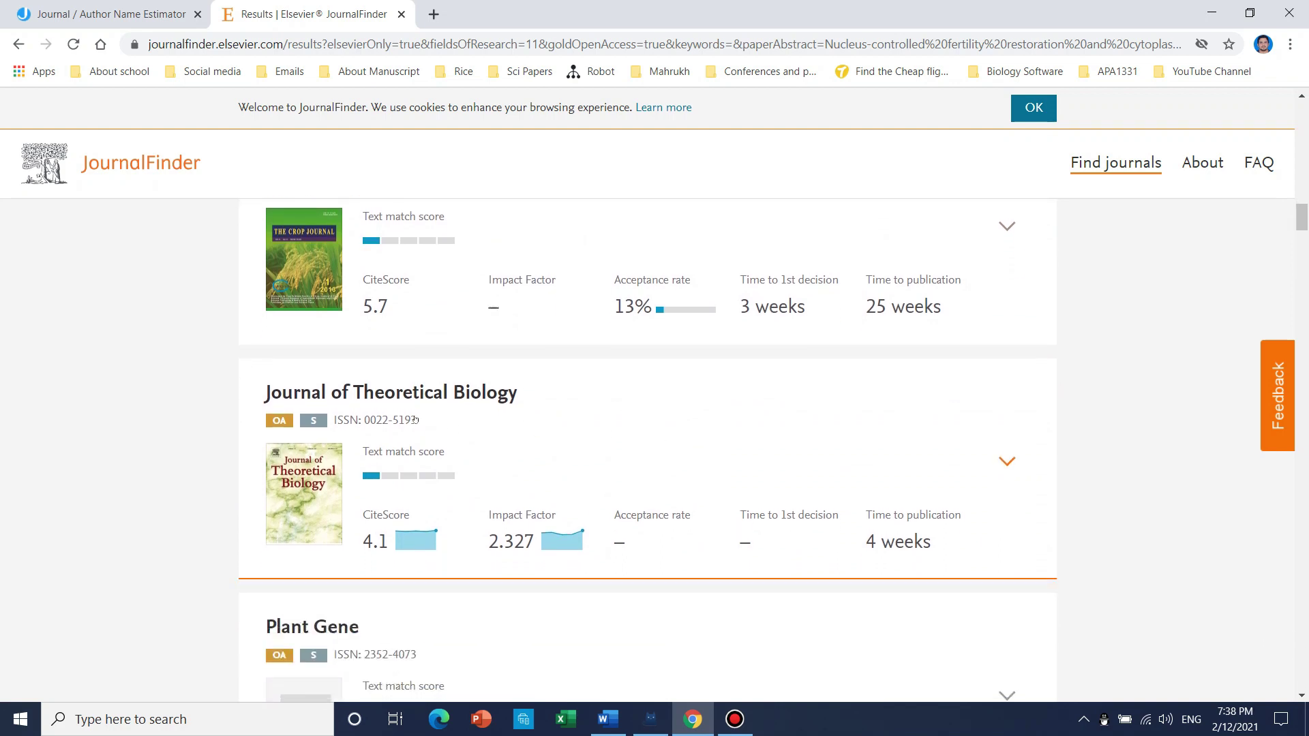
scroll(399, 440, "down", 9)
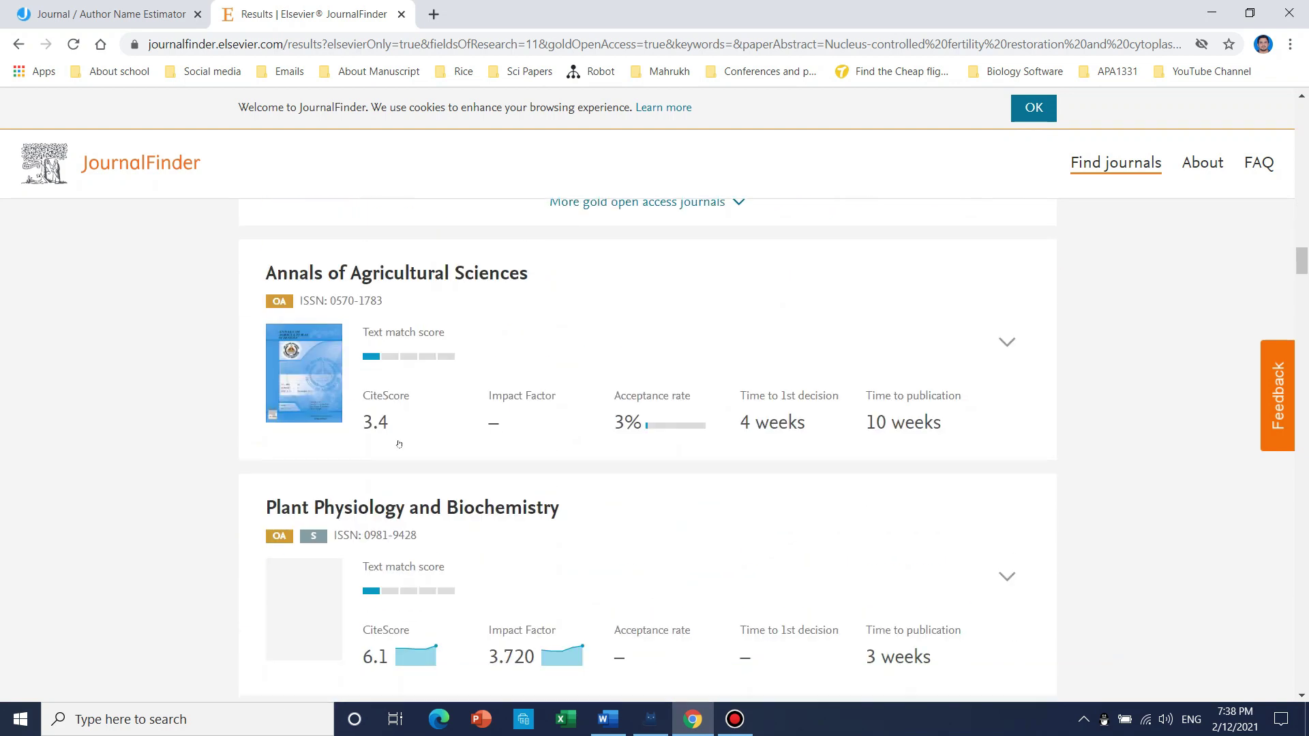
scroll(398, 444, "up", 1)
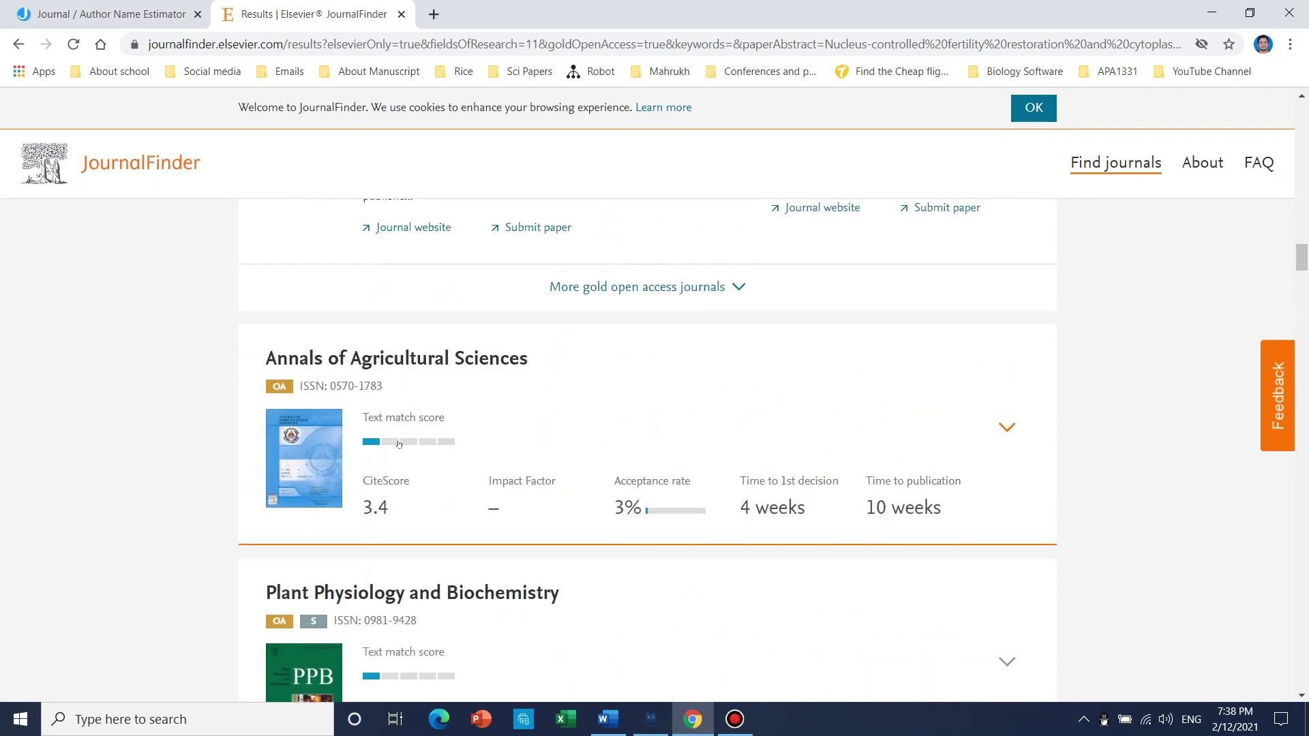
scroll(399, 444, "up", 15)
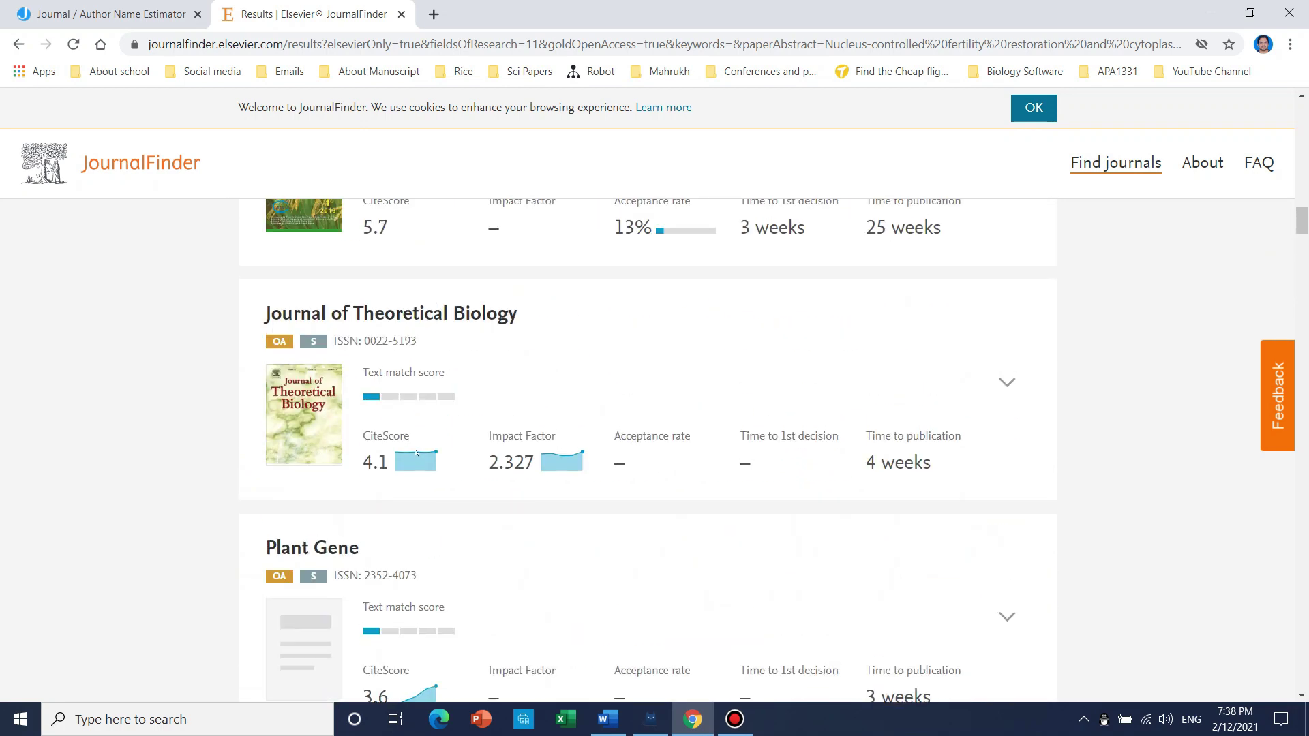
scroll(417, 452, "up", 8)
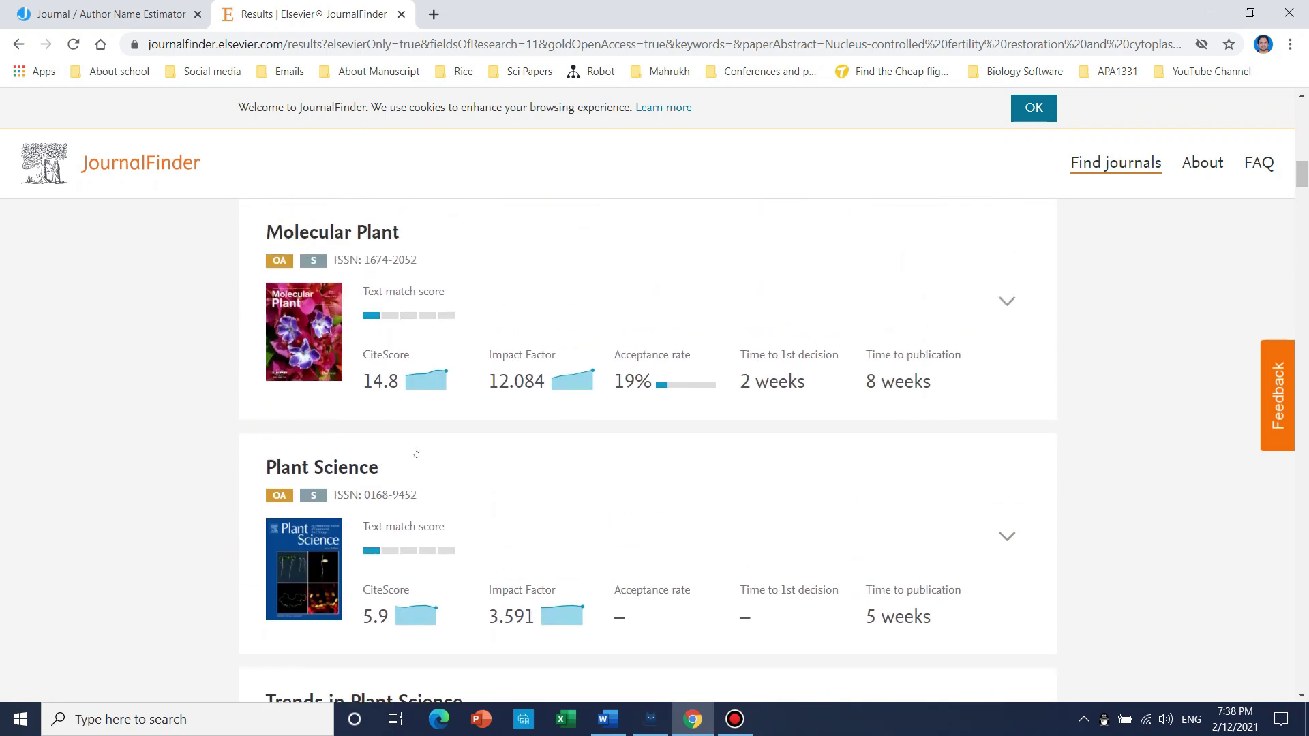
scroll(417, 453, "up", 10)
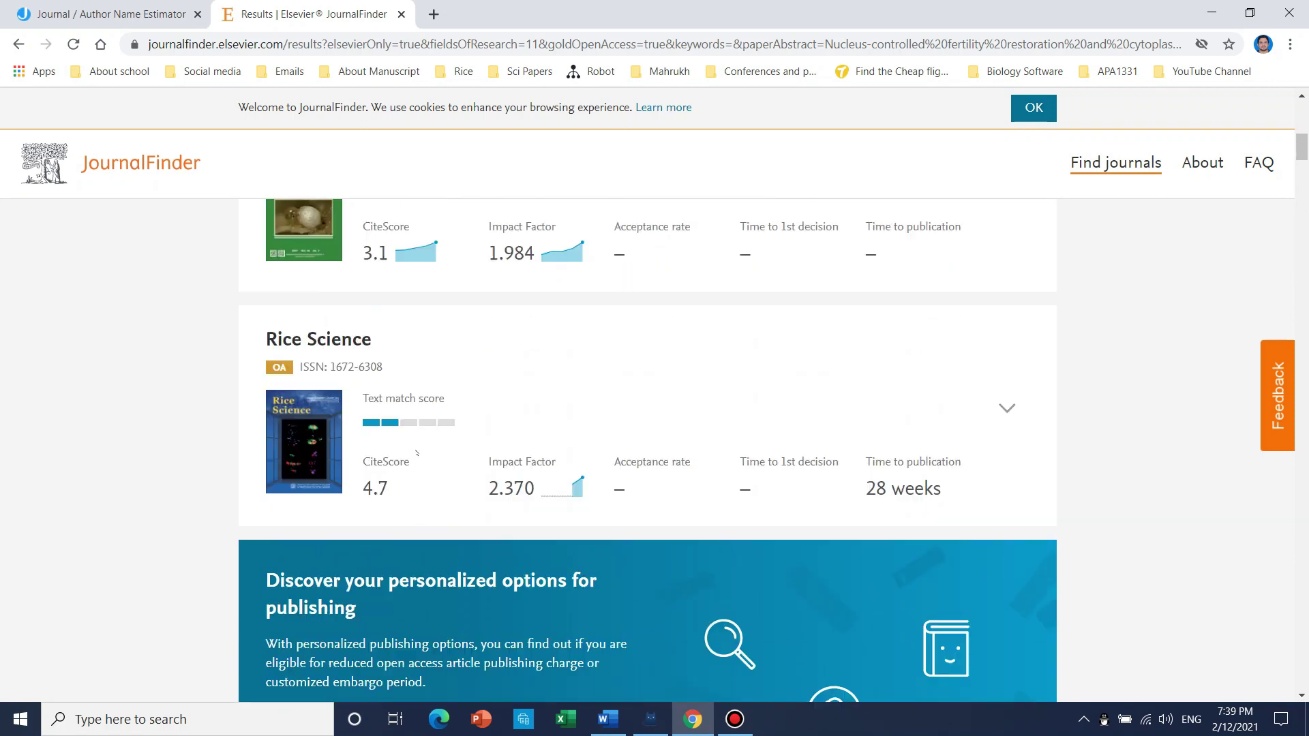
Scroll back up to the filters and the count of 49 matching journals
scroll(417, 453, "up", 5)
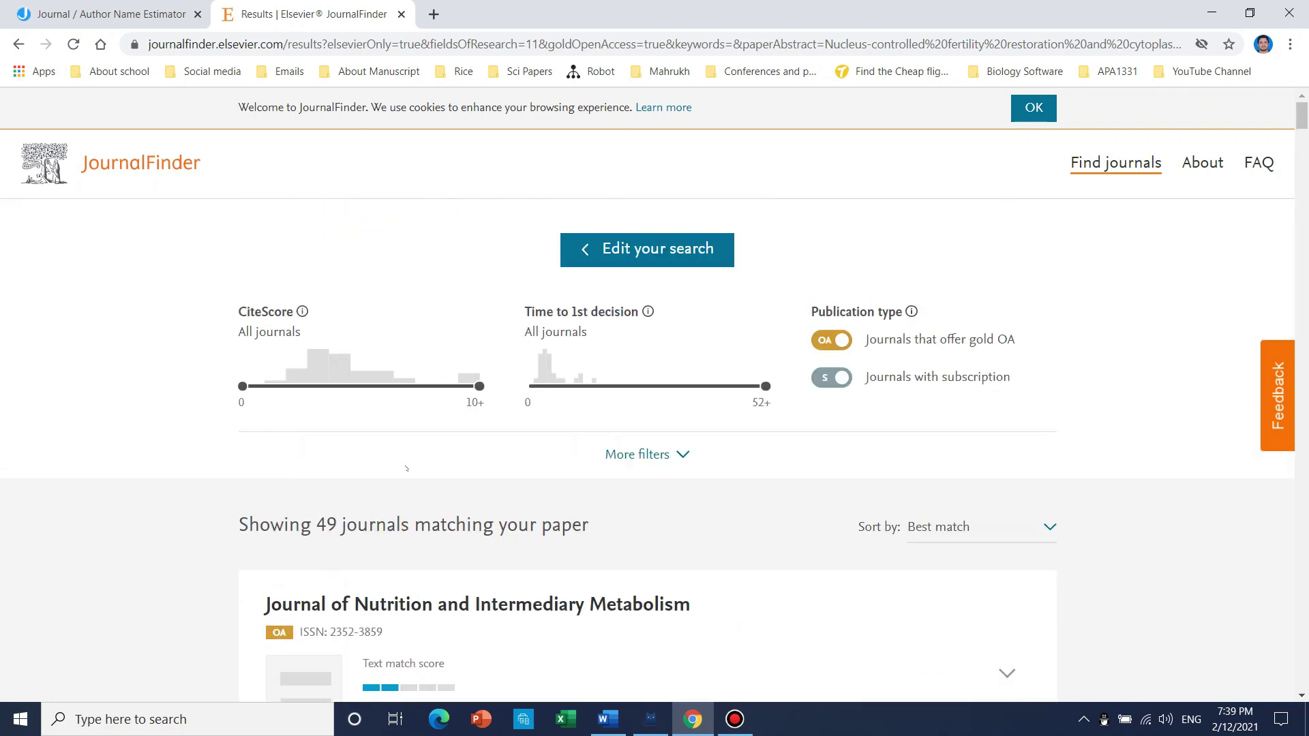